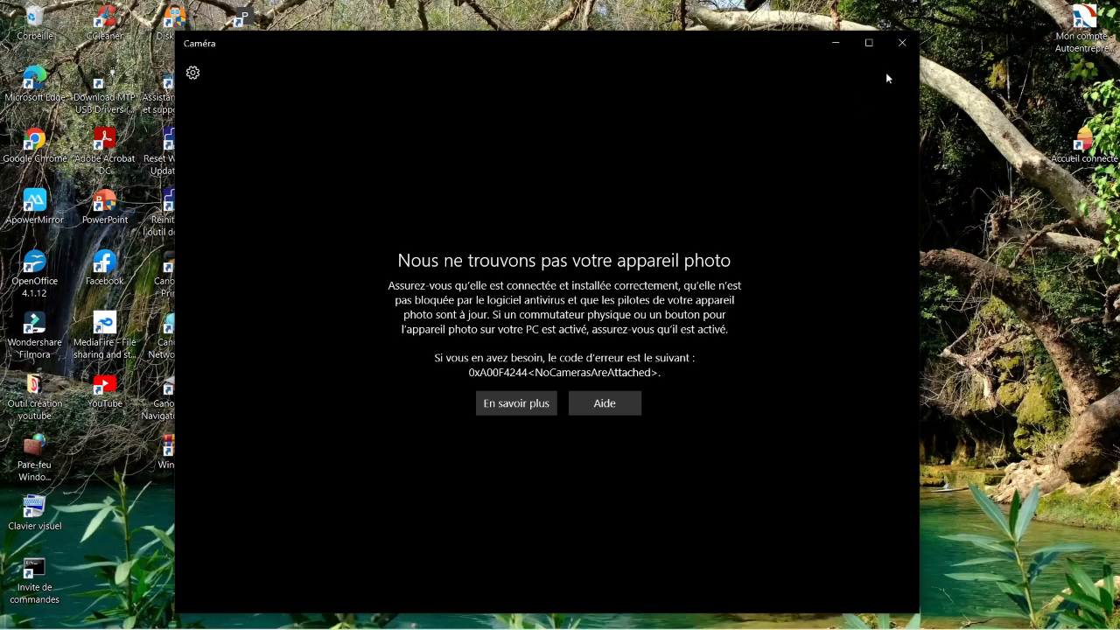
Step: Close the Caméra app's error window and run a check for updates in Windows Update
{"action": "left_click", "coordinate": [902, 43]}
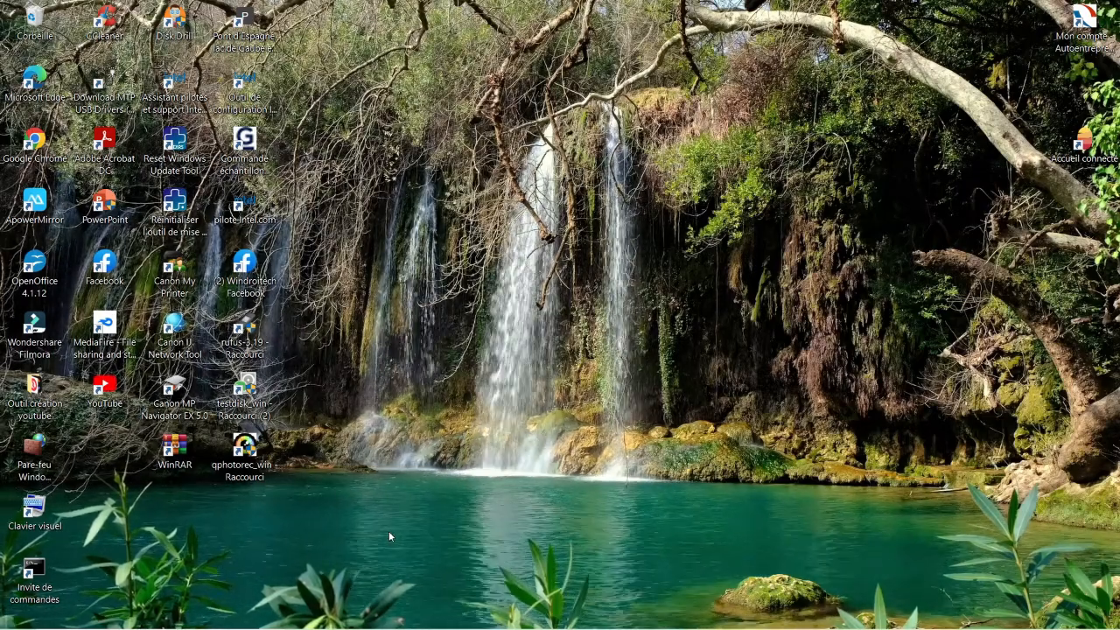
{"action": "key", "text": "super+x"}
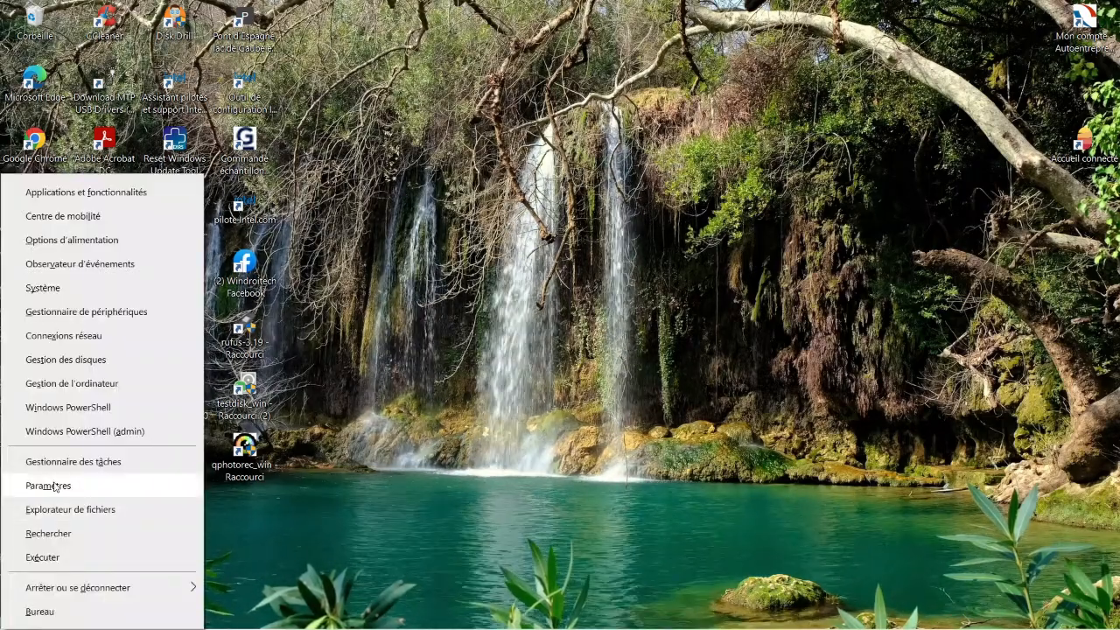
{"action": "left_click", "coordinate": [378, 490]}
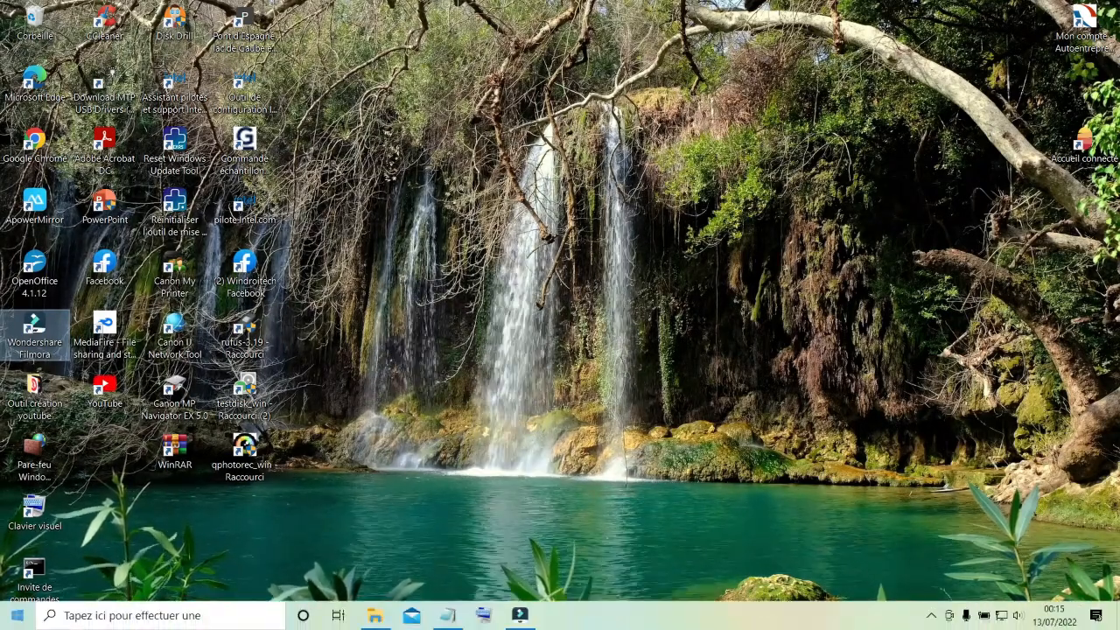
{"action": "left_click", "coordinate": [15, 620]}
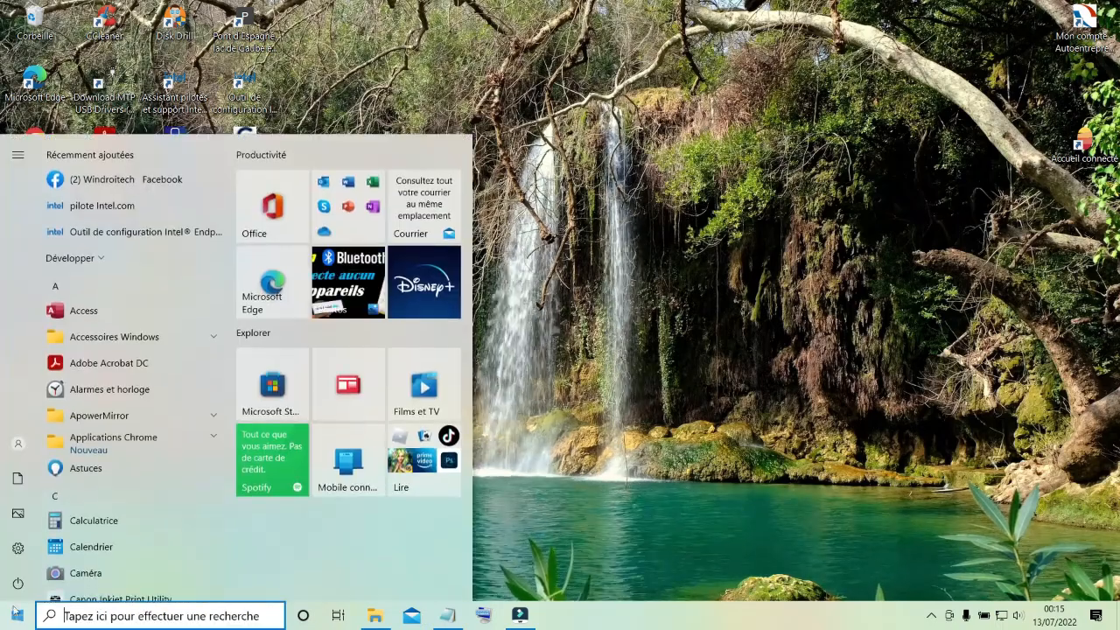
{"action": "left_click", "coordinate": [19, 548]}
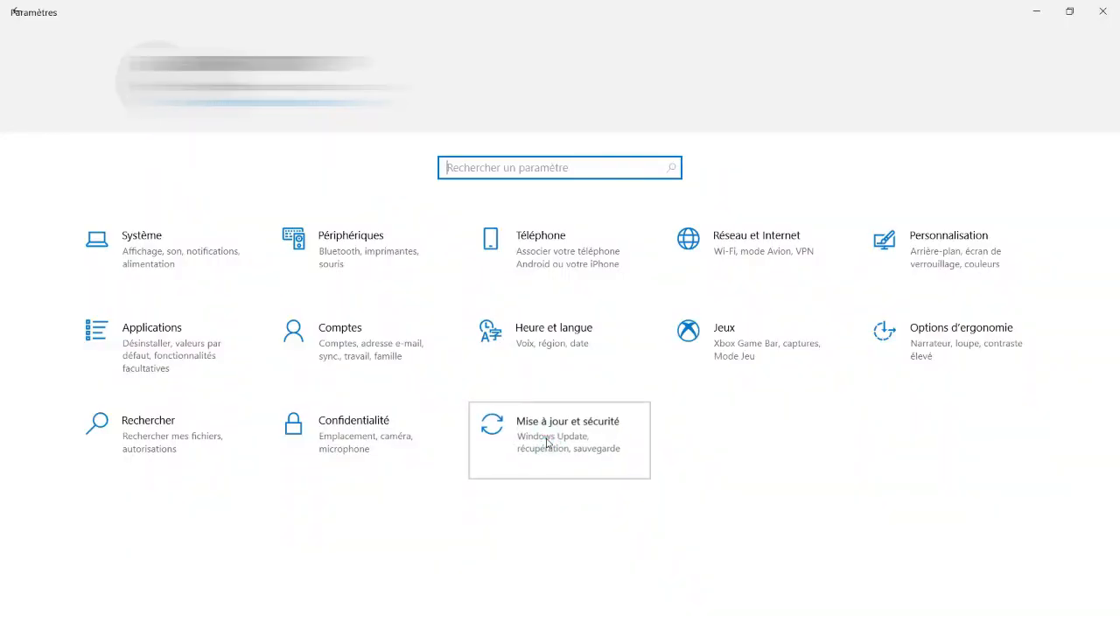
{"action": "left_click", "coordinate": [546, 443]}
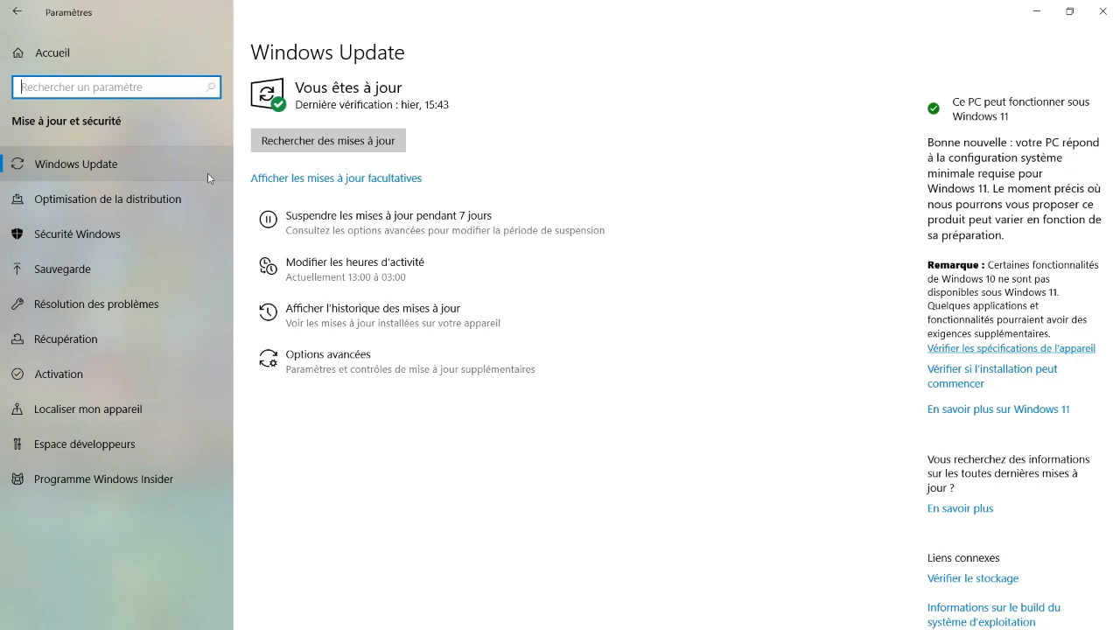
{"action": "left_click", "coordinate": [295, 144]}
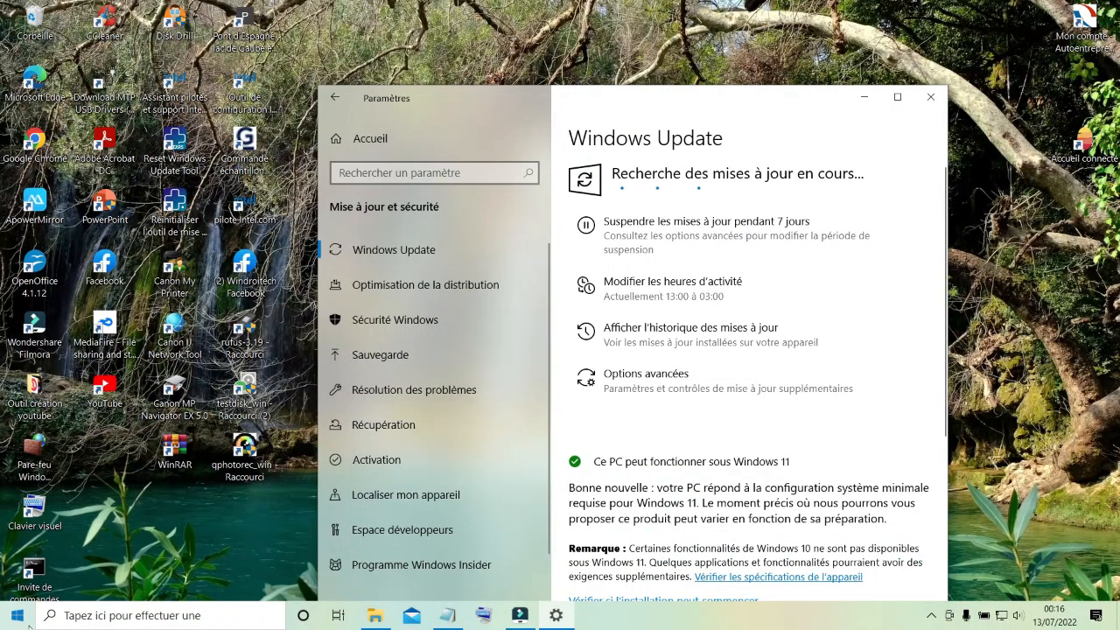
{"action": "left_click", "coordinate": [18, 616]}
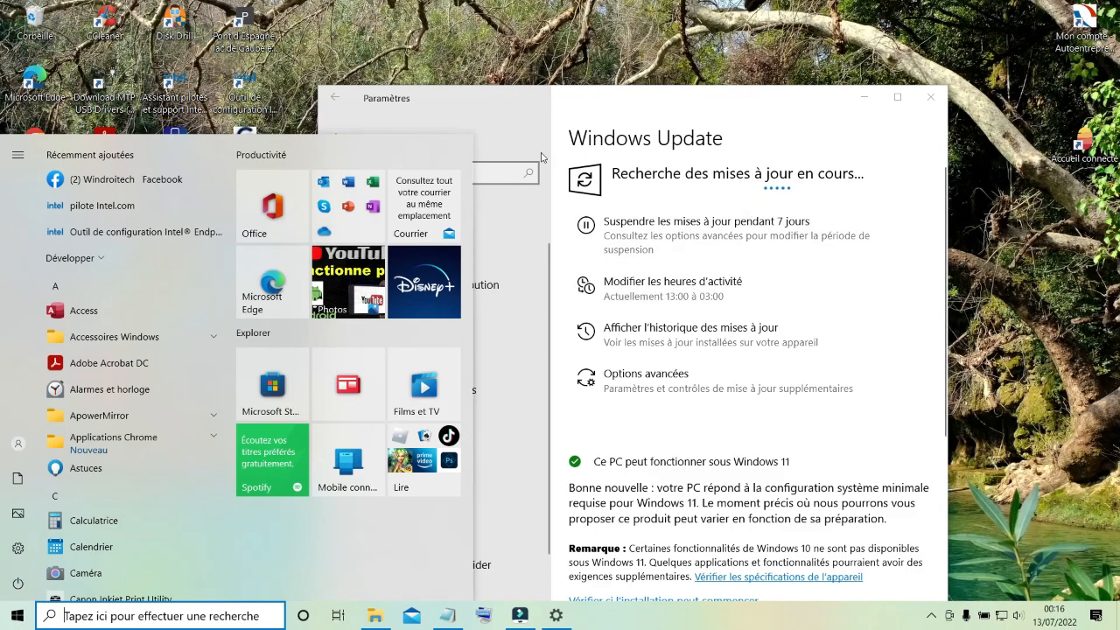
{"action": "left_click", "coordinate": [511, 110]}
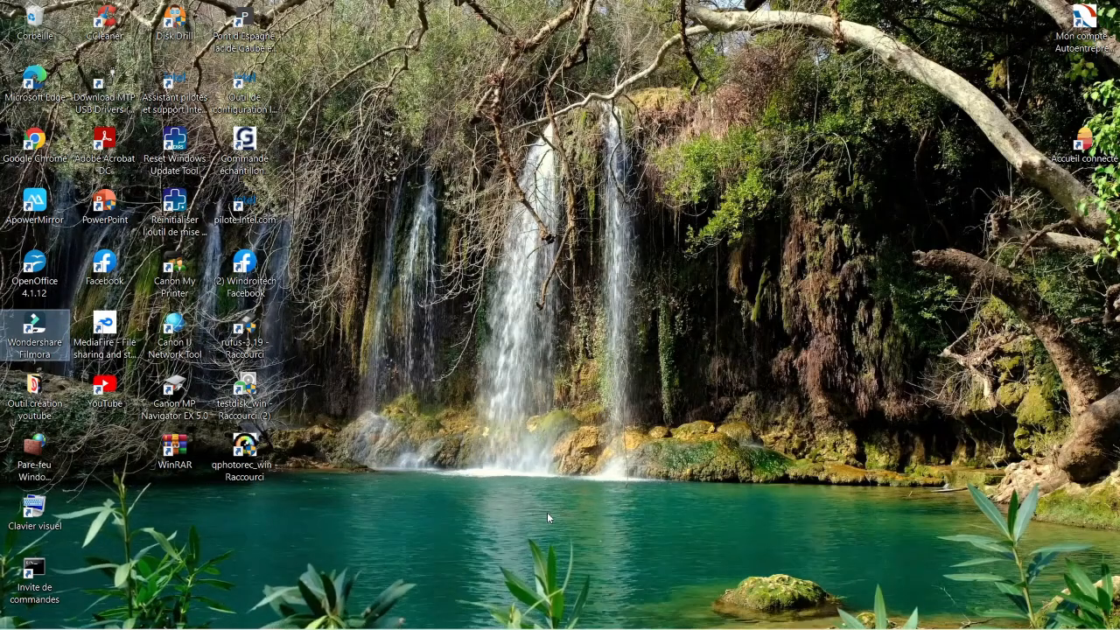
Step: Open the Caméra permissions in the Confidentialité settings
{"action": "key", "text": "super+x"}
{"action": "left_click", "coordinate": [548, 515]}
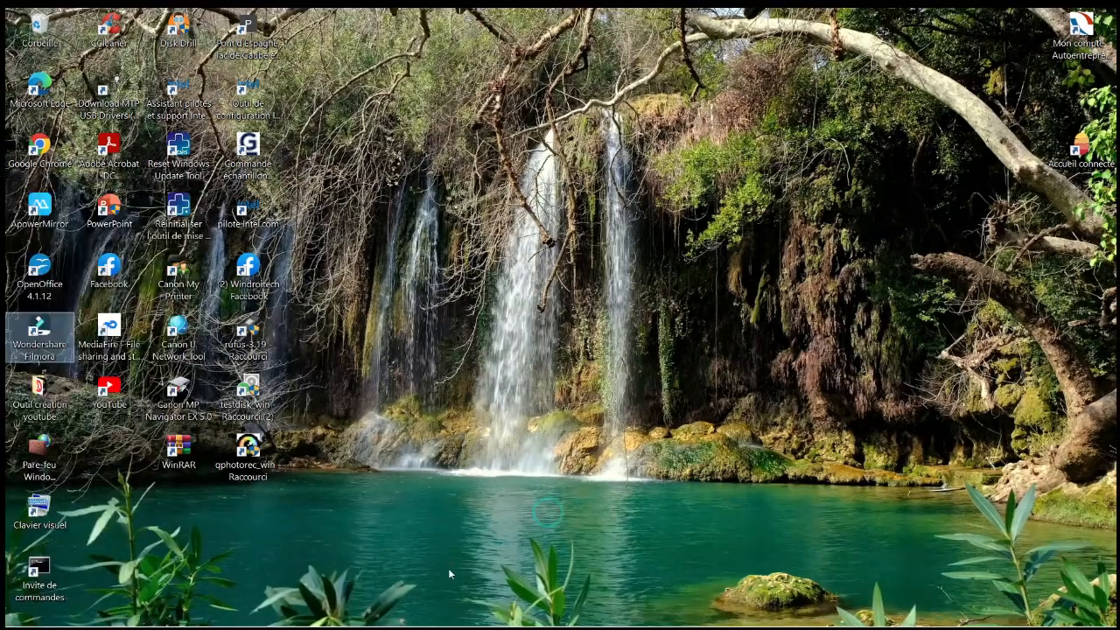
{"action": "left_click", "coordinate": [23, 603]}
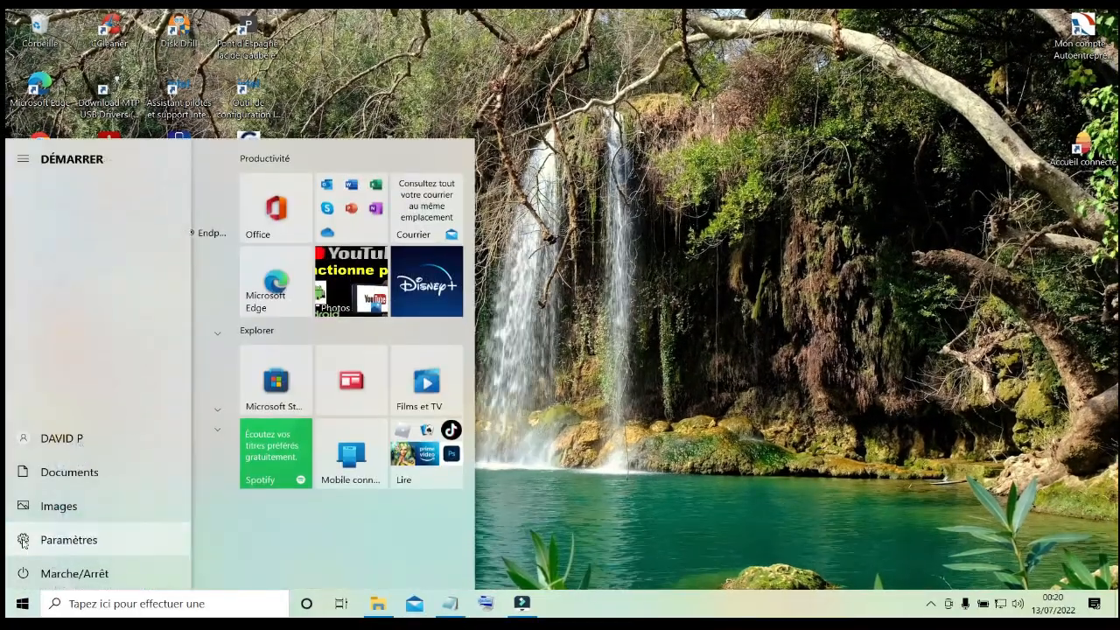
{"action": "left_click", "coordinate": [22, 538]}
{"action": "left_click", "coordinate": [313, 436]}
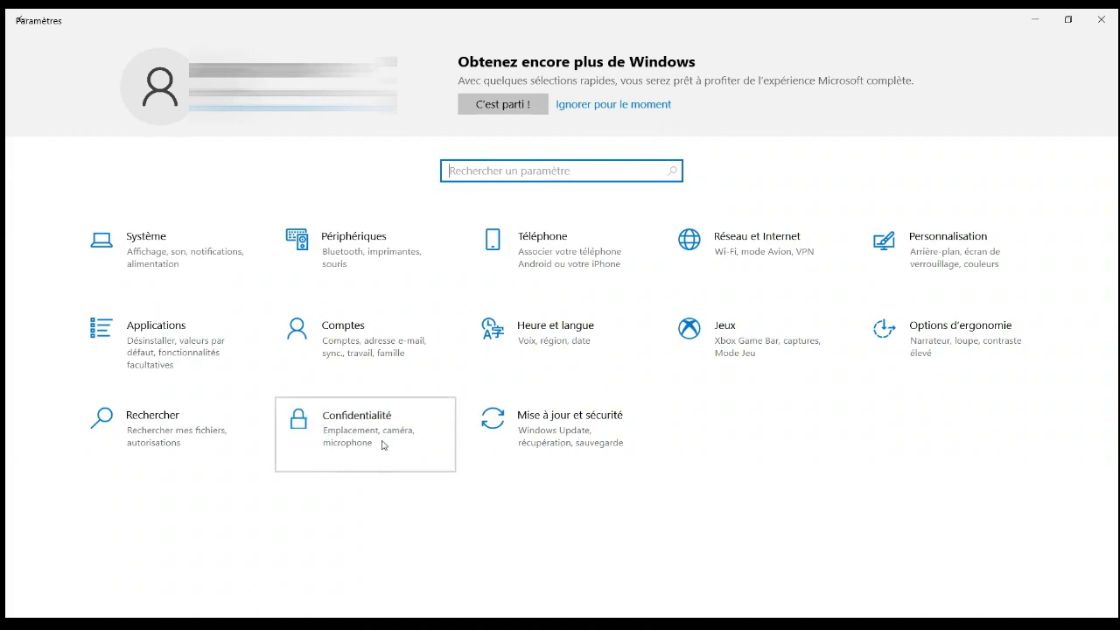
{"action": "left_click", "coordinate": [77, 510]}
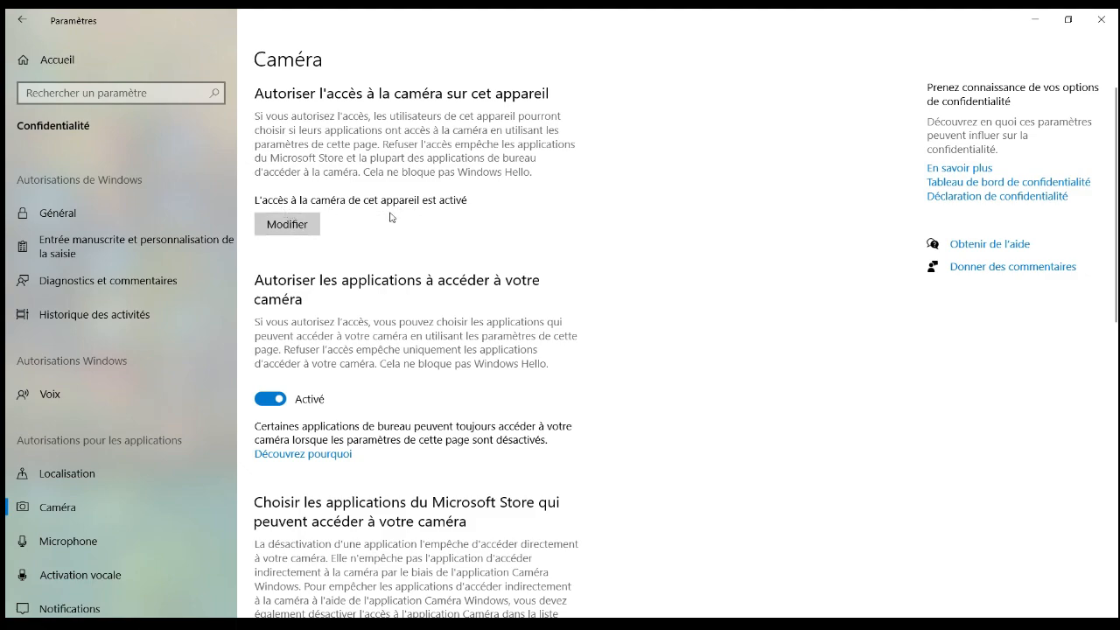
Step: Inspect the device's camera access setting, and switch application access to the camera off and back on
{"action": "left_click", "coordinate": [304, 225]}
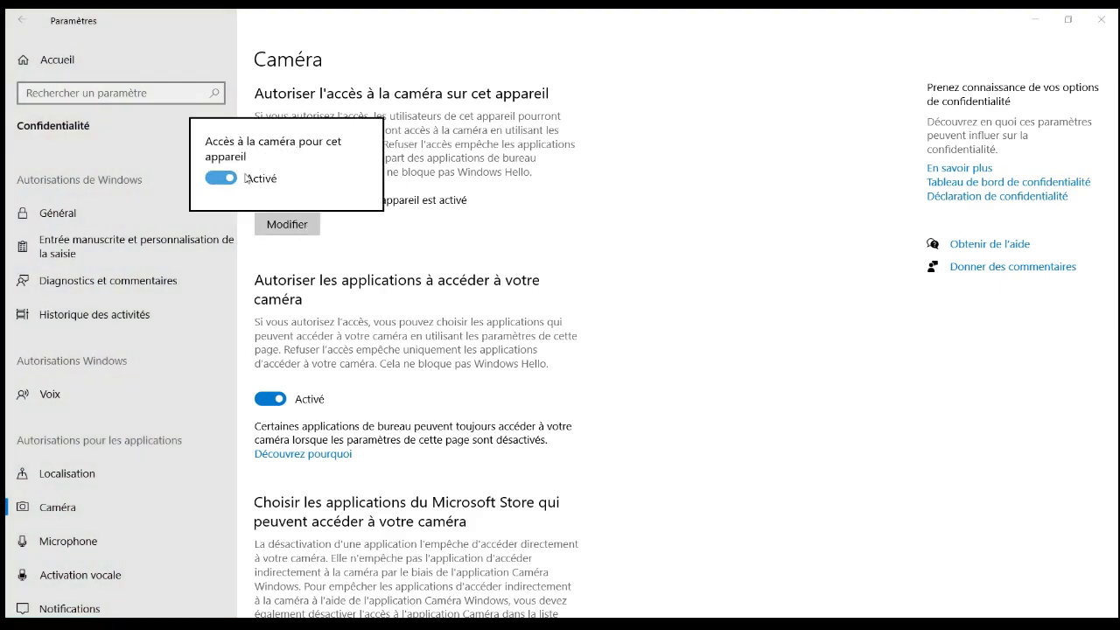
{"action": "left_click", "coordinate": [433, 260]}
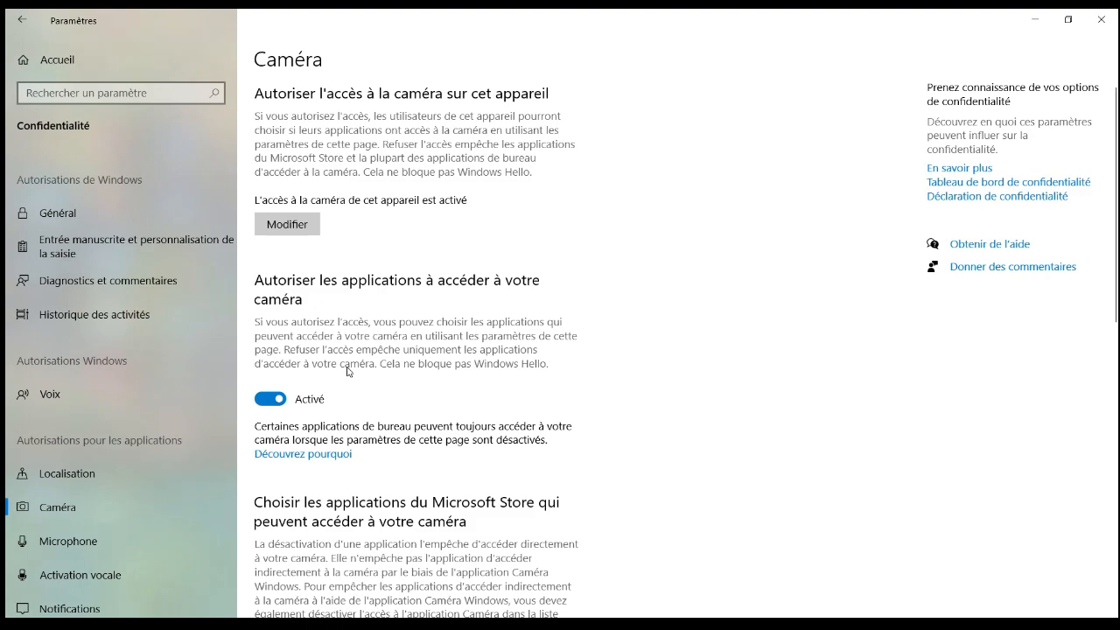
{"action": "left_click", "coordinate": [268, 401]}
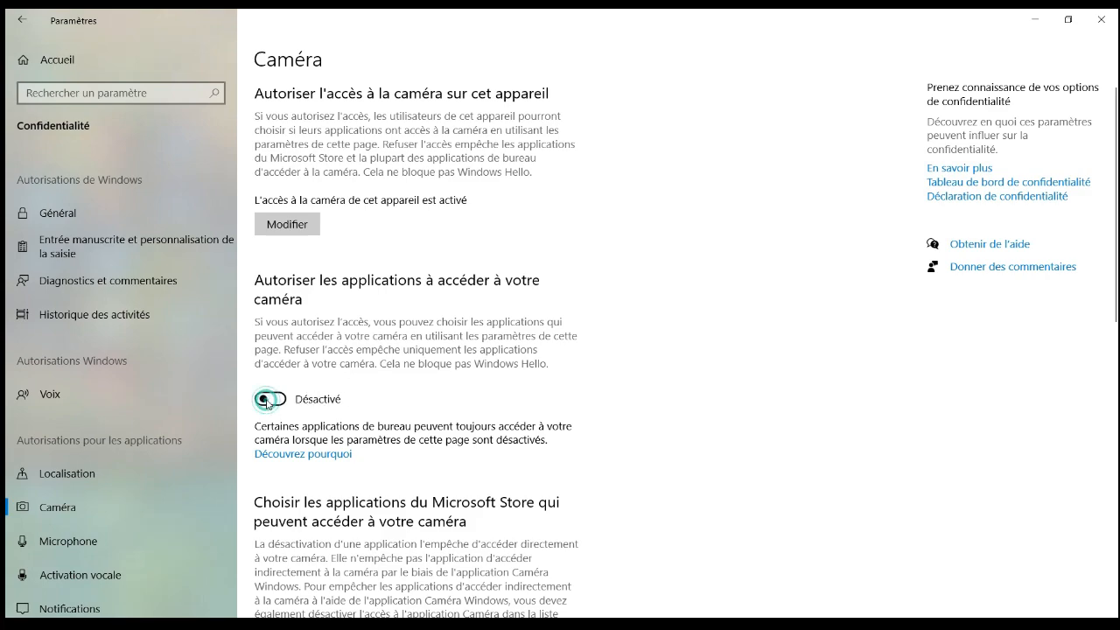
{"action": "left_click", "coordinate": [268, 401]}
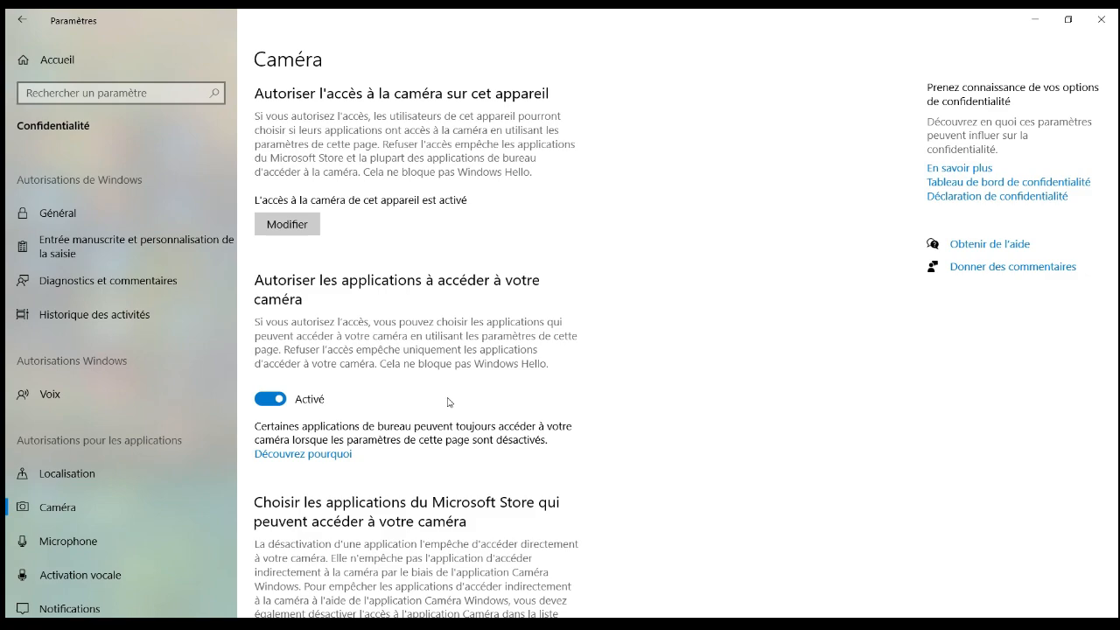
Step: Allow the Caméra app from the Microsoft Store list to access the camera, and review the desktop application access setting
{"action": "scroll", "coordinate": [525, 400], "scroll_direction": "down", "scroll_amount": 3}
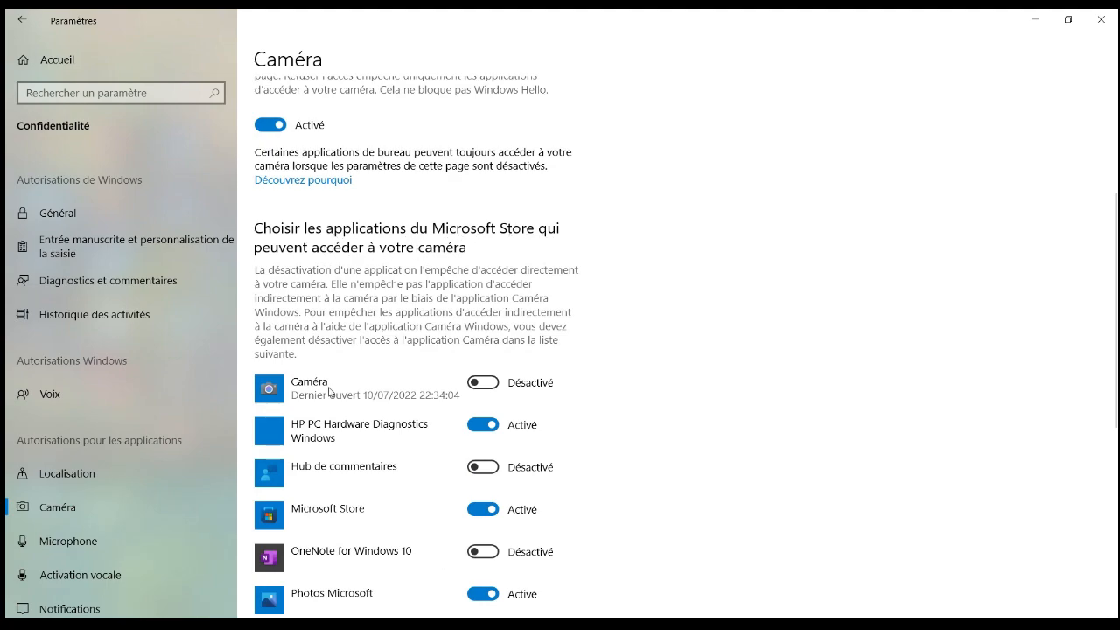
{"action": "left_click", "coordinate": [489, 384]}
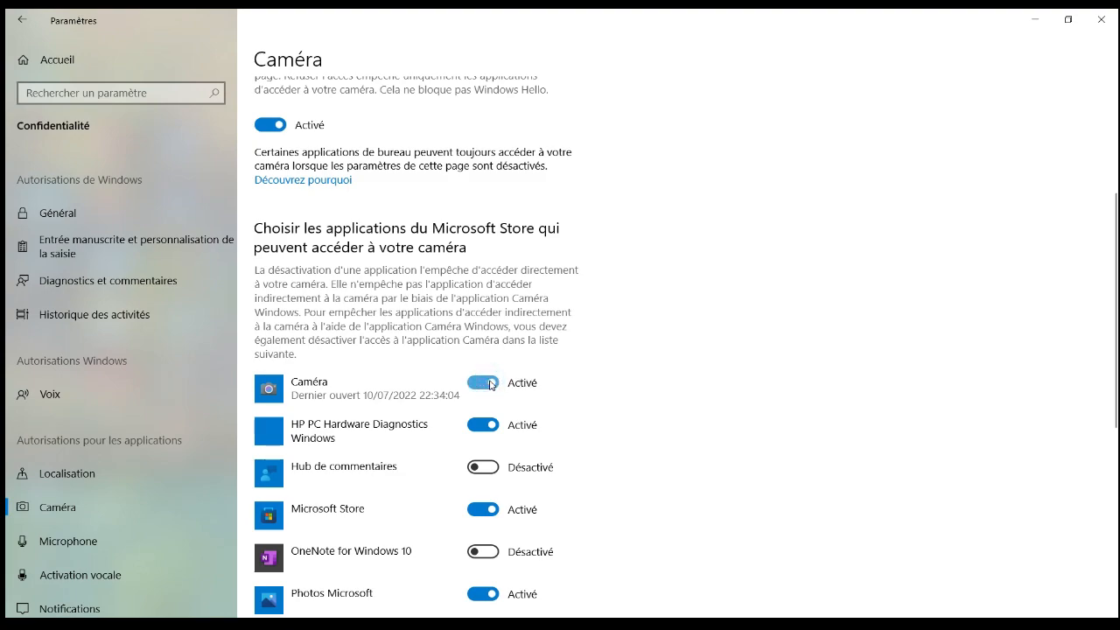
{"action": "scroll", "coordinate": [595, 389], "scroll_direction": "down", "scroll_amount": 5}
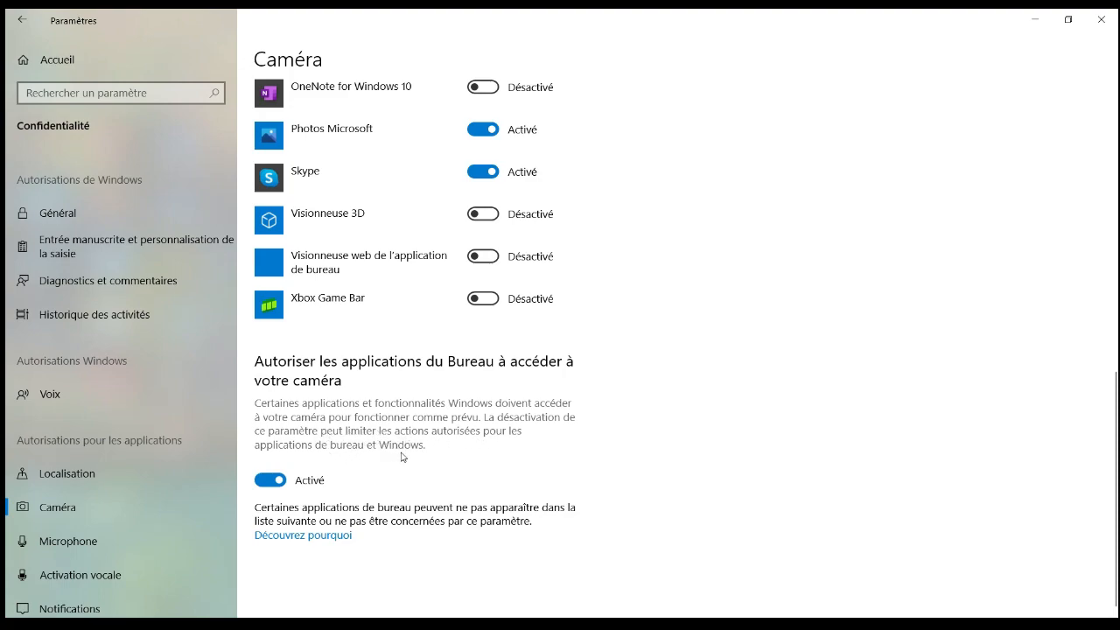
{"action": "scroll", "coordinate": [567, 436], "scroll_direction": "up", "scroll_amount": 10}
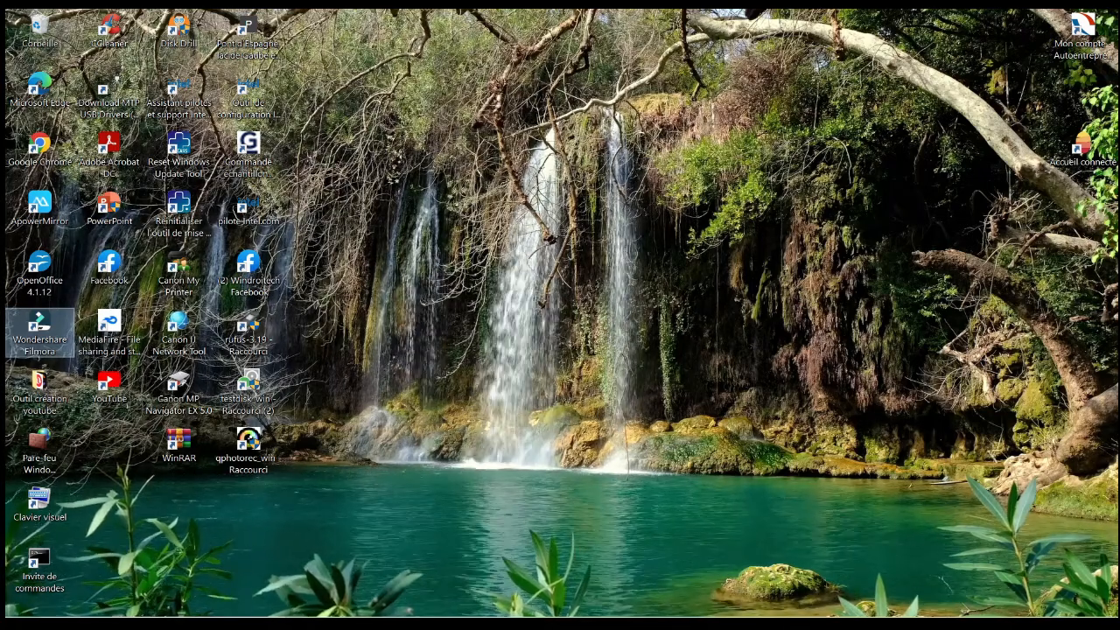
Step: Open the advanced options of the Caméra app from the installed applications in Windows Settings
{"action": "mouse_move", "coordinate": [26, 611]}
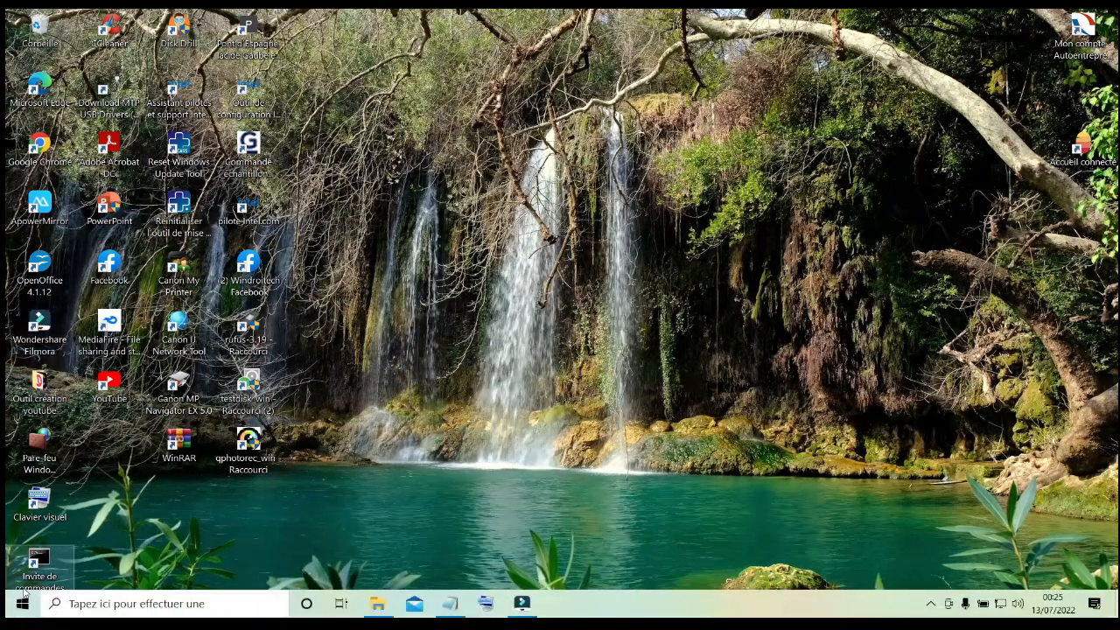
{"action": "left_click", "coordinate": [23, 604]}
{"action": "left_click", "coordinate": [140, 536]}
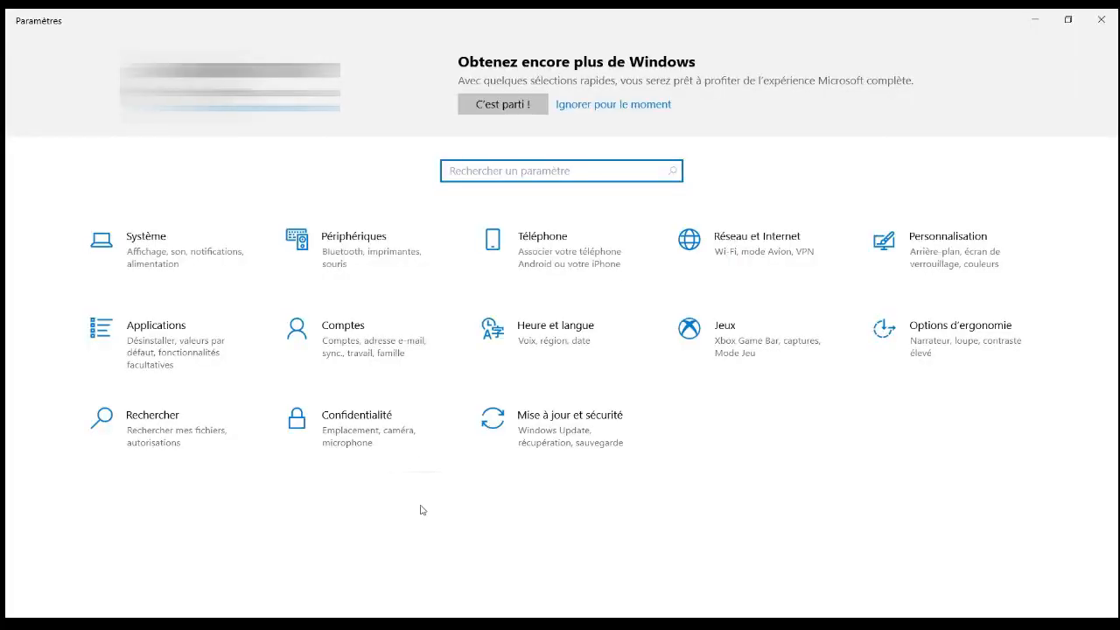
{"action": "left_click", "coordinate": [170, 342]}
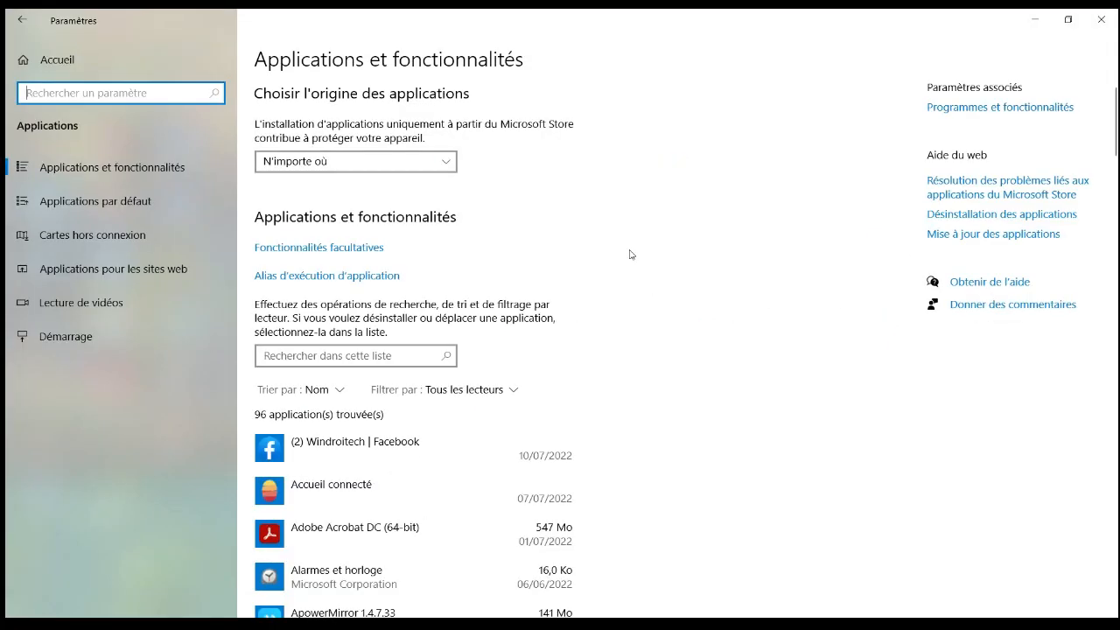
{"action": "scroll", "coordinate": [667, 302], "scroll_direction": "down", "scroll_amount": 5}
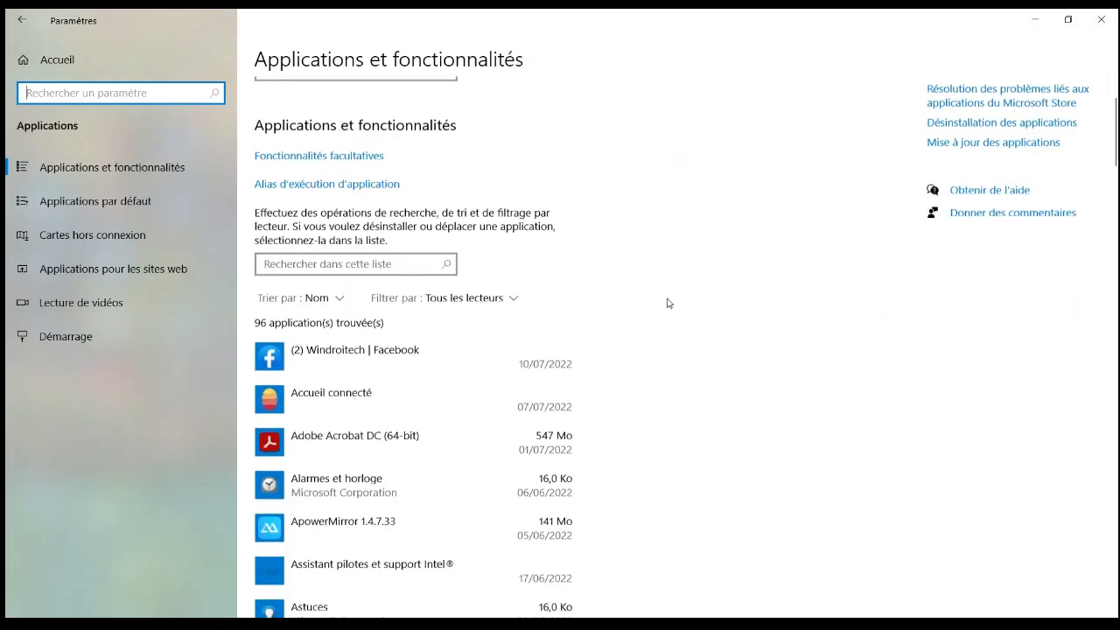
{"action": "scroll", "coordinate": [656, 306], "scroll_direction": "down", "scroll_amount": 2}
{"action": "left_click", "coordinate": [425, 338]}
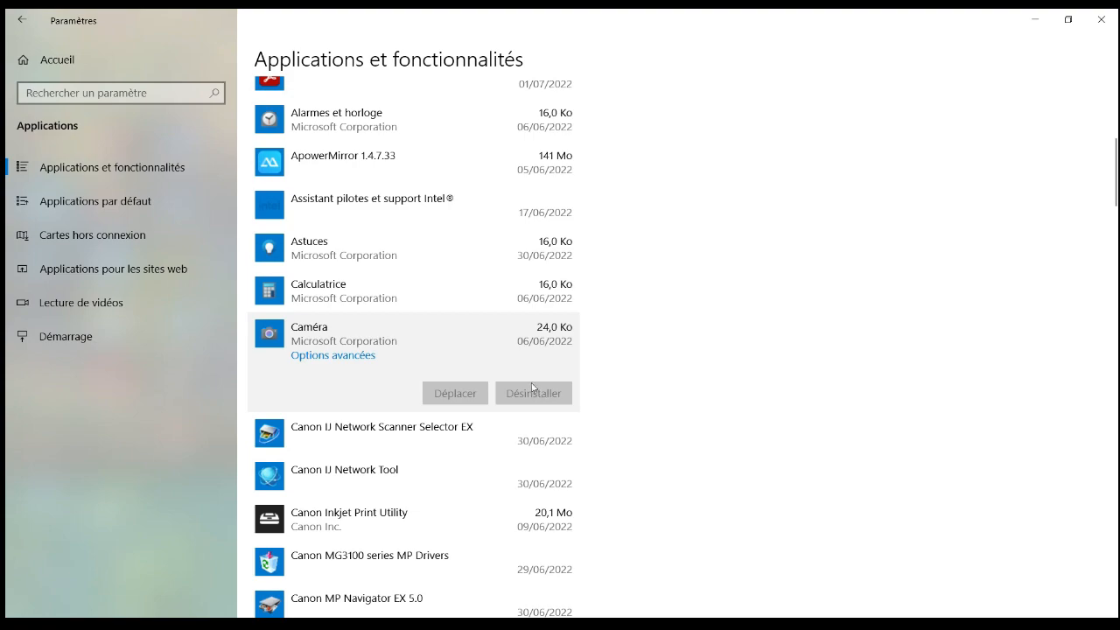
{"action": "left_click", "coordinate": [339, 359]}
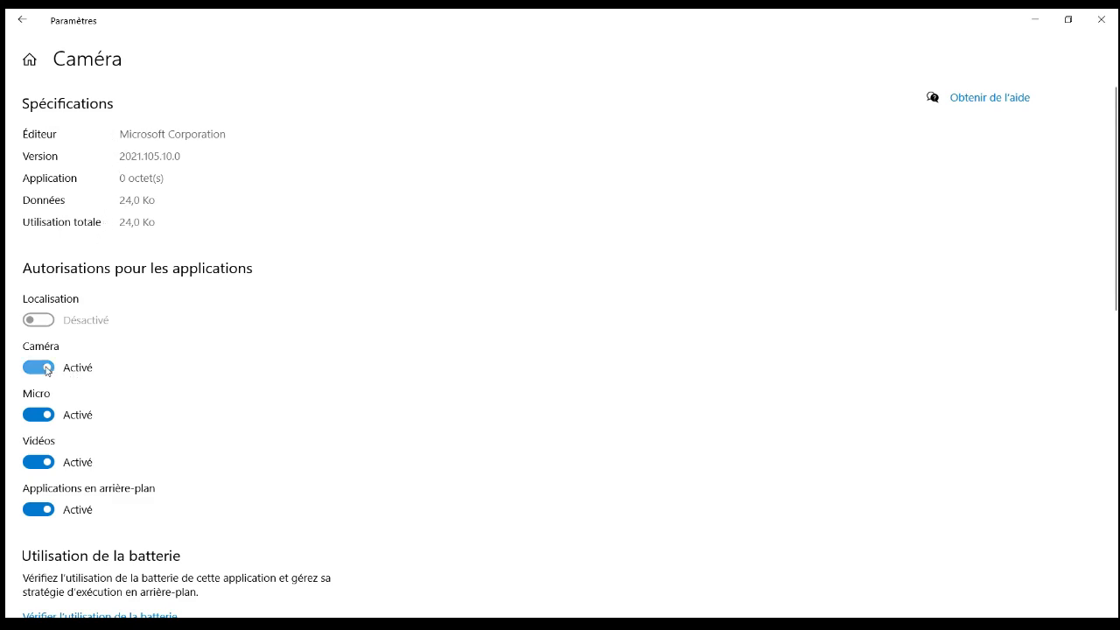
Step: Turn the Caméra app's camera permission off and back on, reset the app, and close Settings
{"action": "left_click", "coordinate": [39, 371]}
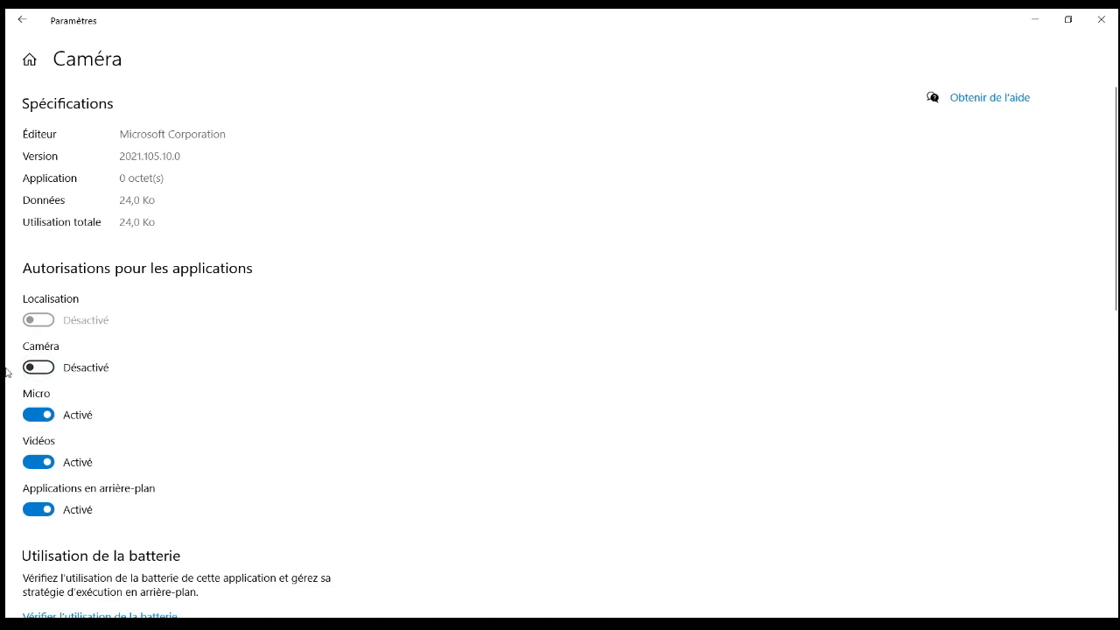
{"action": "left_click", "coordinate": [41, 371]}
{"action": "scroll", "coordinate": [154, 421], "scroll_direction": "down", "scroll_amount": 8}
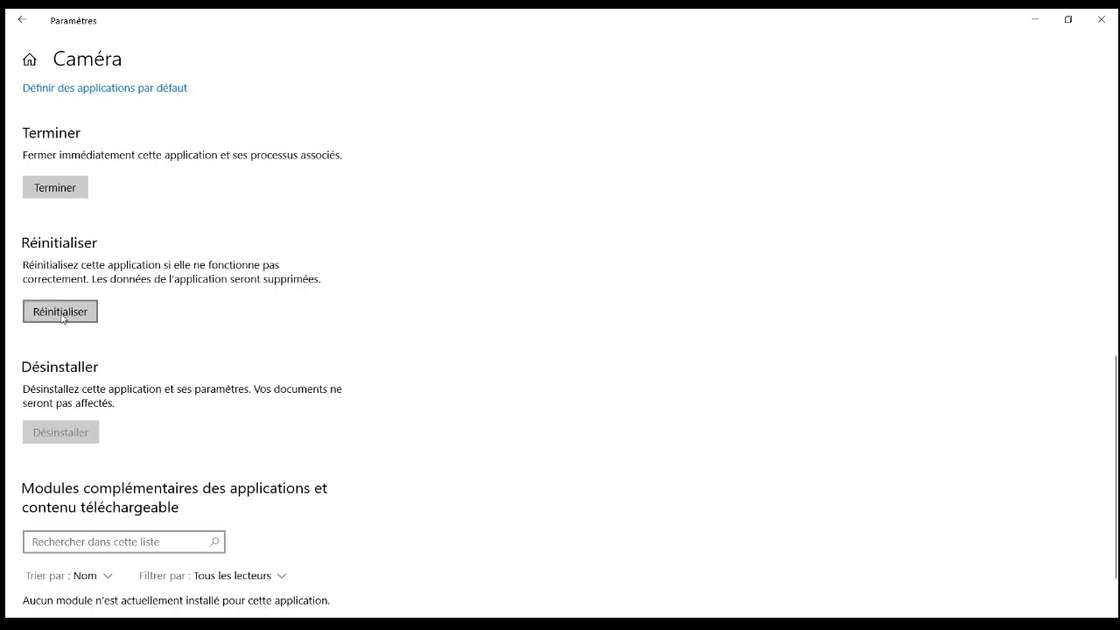
{"action": "left_click", "coordinate": [61, 312]}
{"action": "left_click", "coordinate": [171, 276]}
{"action": "left_click", "coordinate": [1101, 19]}
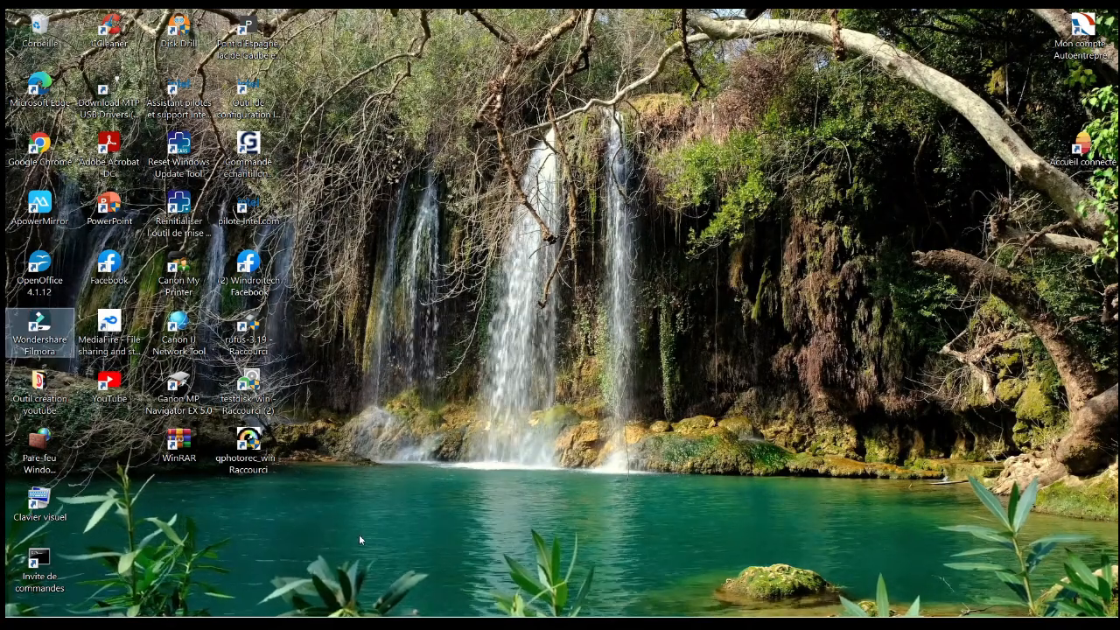
Step: Find the Gestionnaire de périphériques by searching Windows for "gestionnaire" and open it
{"action": "key", "text": "super+x"}
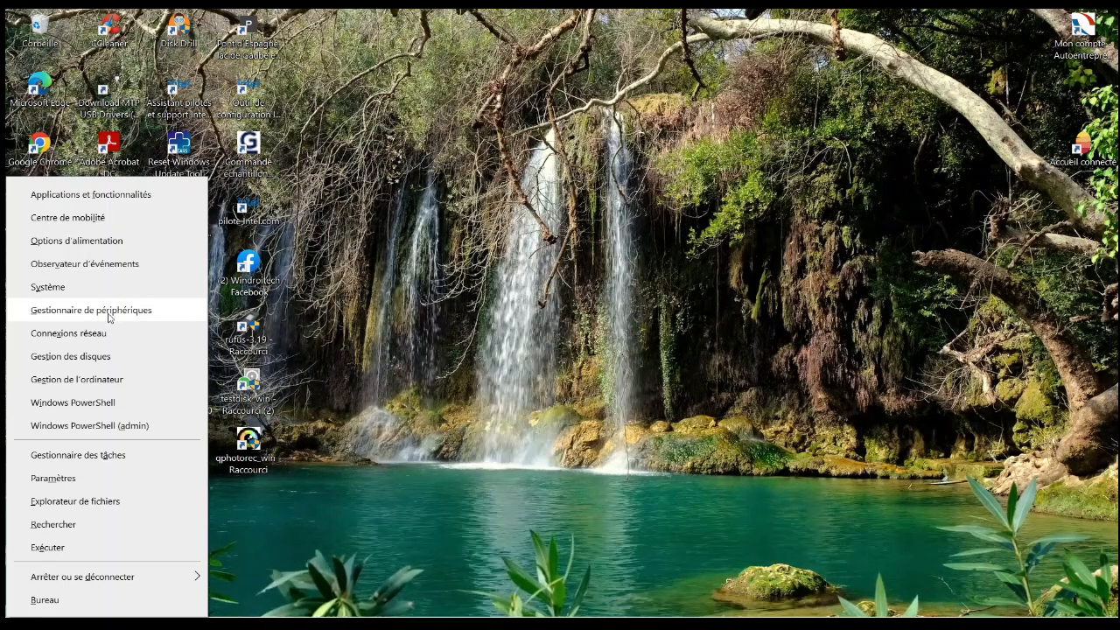
{"action": "left_click", "coordinate": [76, 311]}
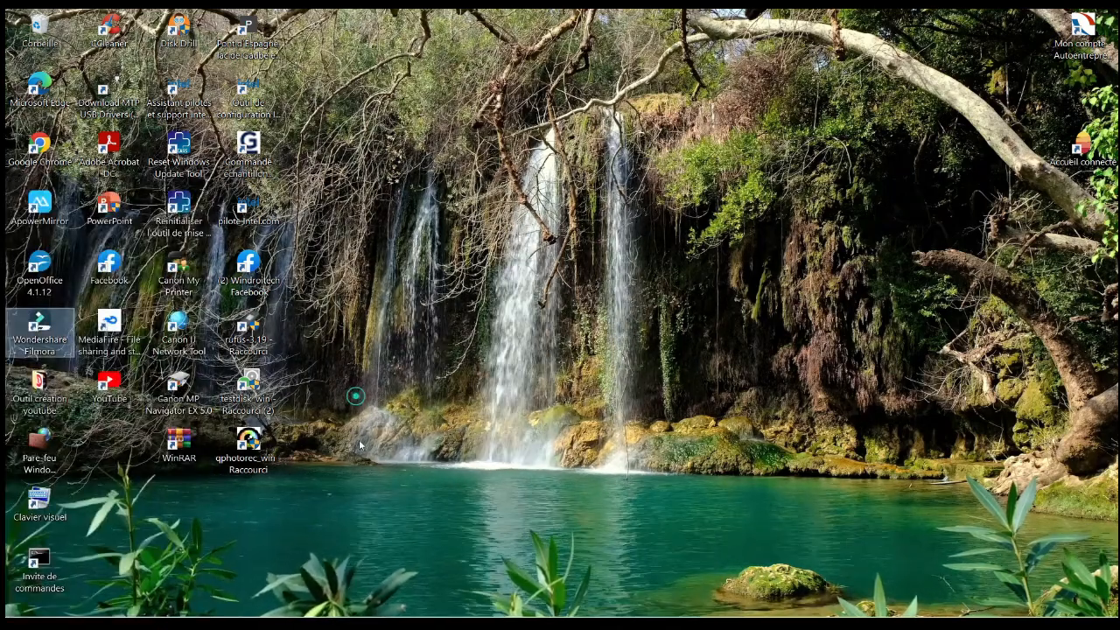
{"action": "left_click", "coordinate": [194, 603]}
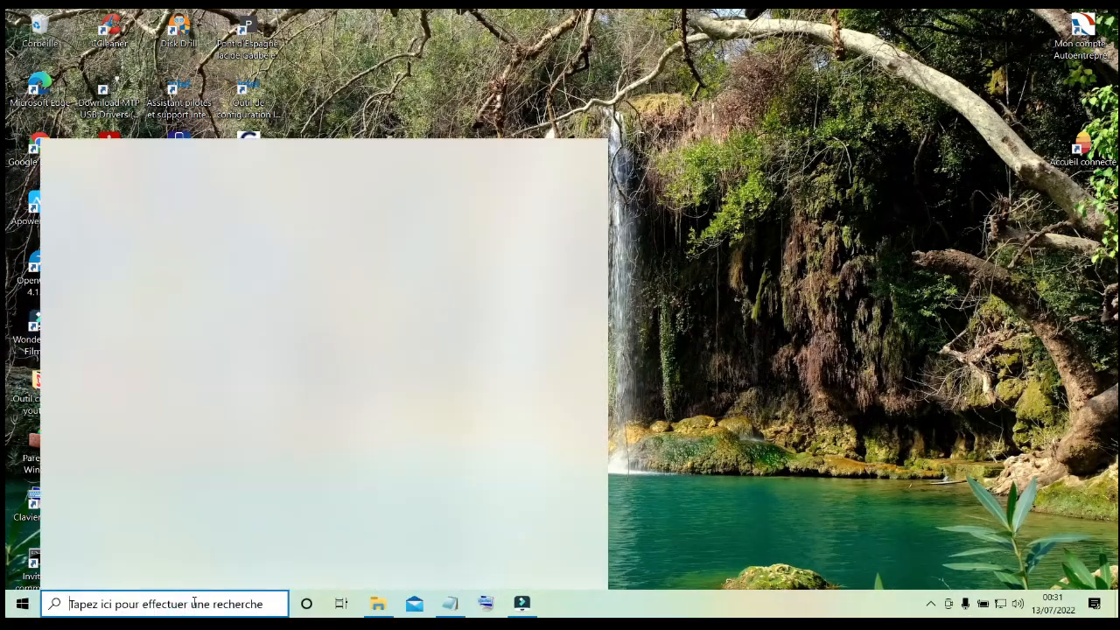
{"action": "type", "text": "gestionnaire"}
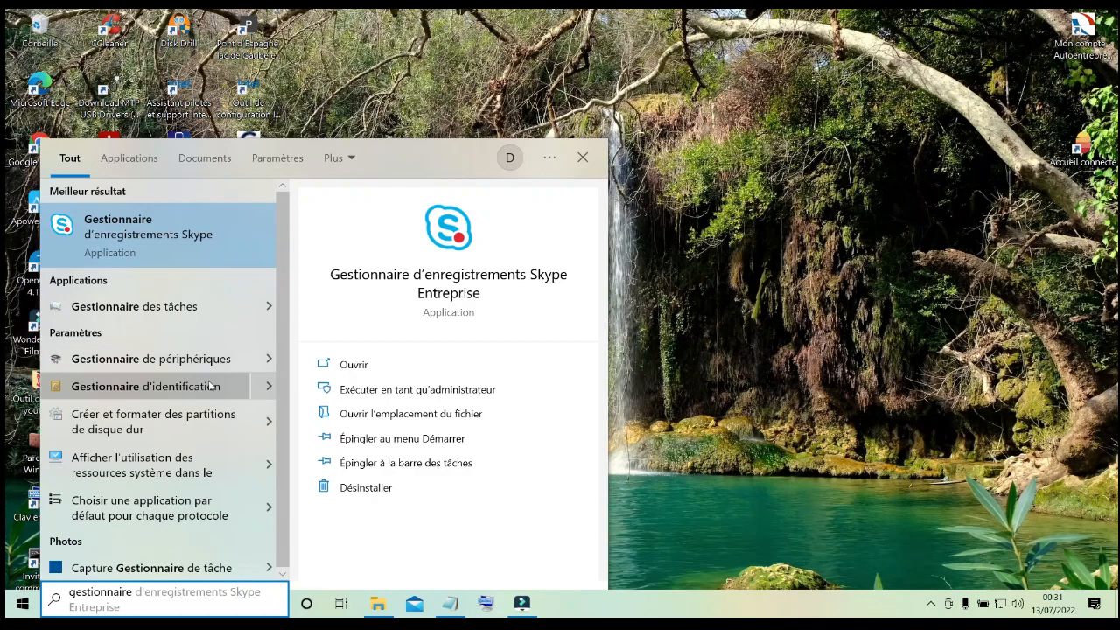
{"action": "left_click", "coordinate": [182, 368]}
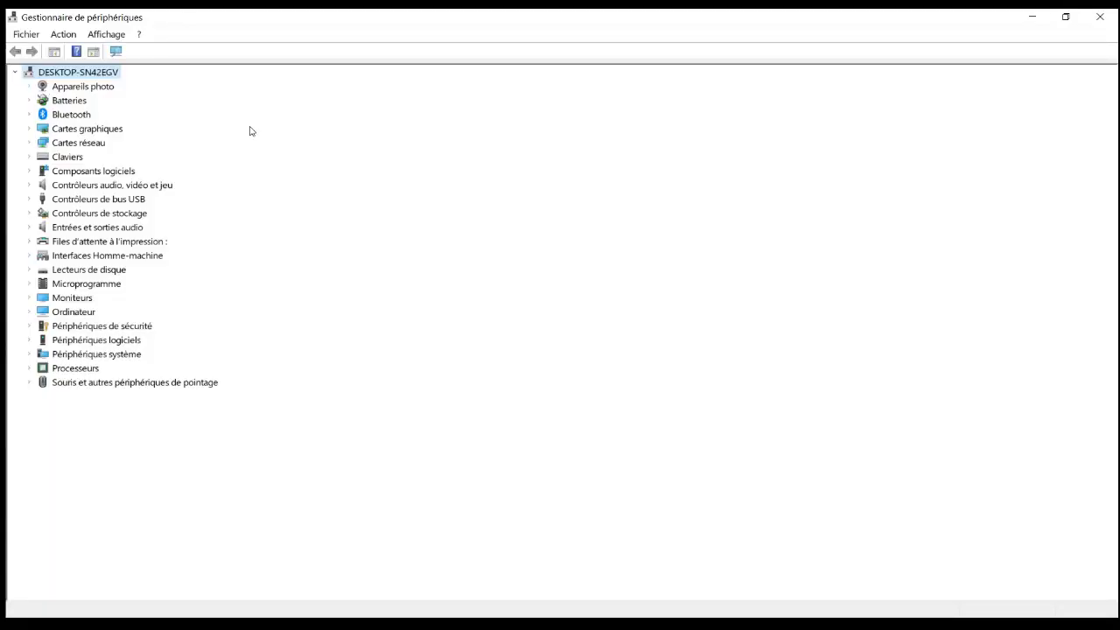
Step: Open the driver properties of the HP TrueVision HD Camera under Appareils photo and enable the device
{"action": "left_click", "coordinate": [29, 88]}
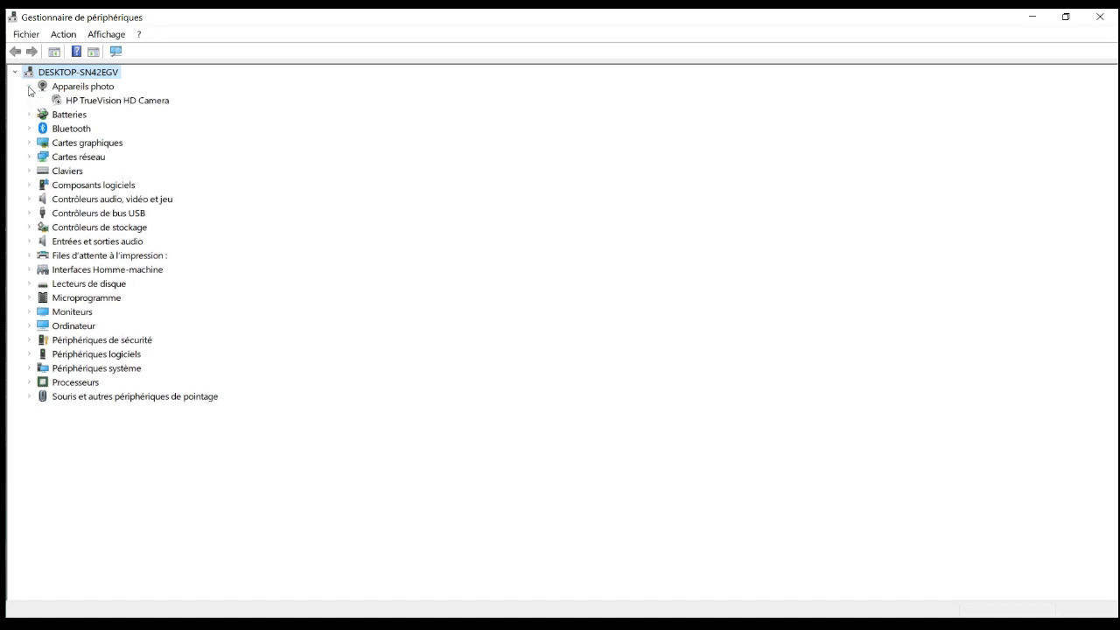
{"action": "right_click", "coordinate": [108, 103]}
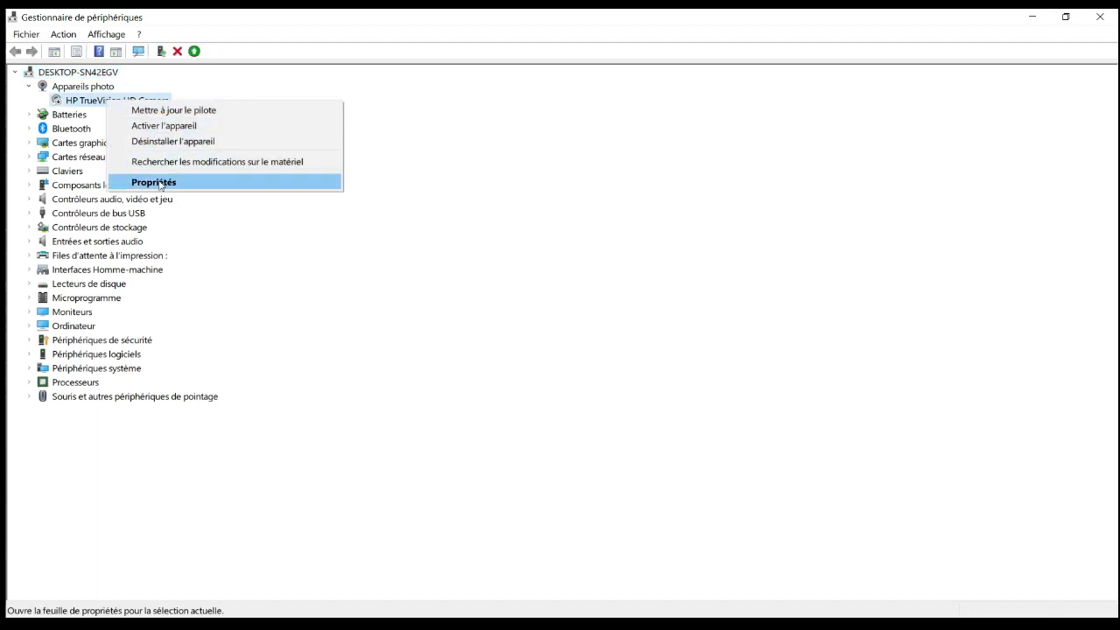
{"action": "left_click", "coordinate": [160, 184]}
{"action": "left_click", "coordinate": [475, 189]}
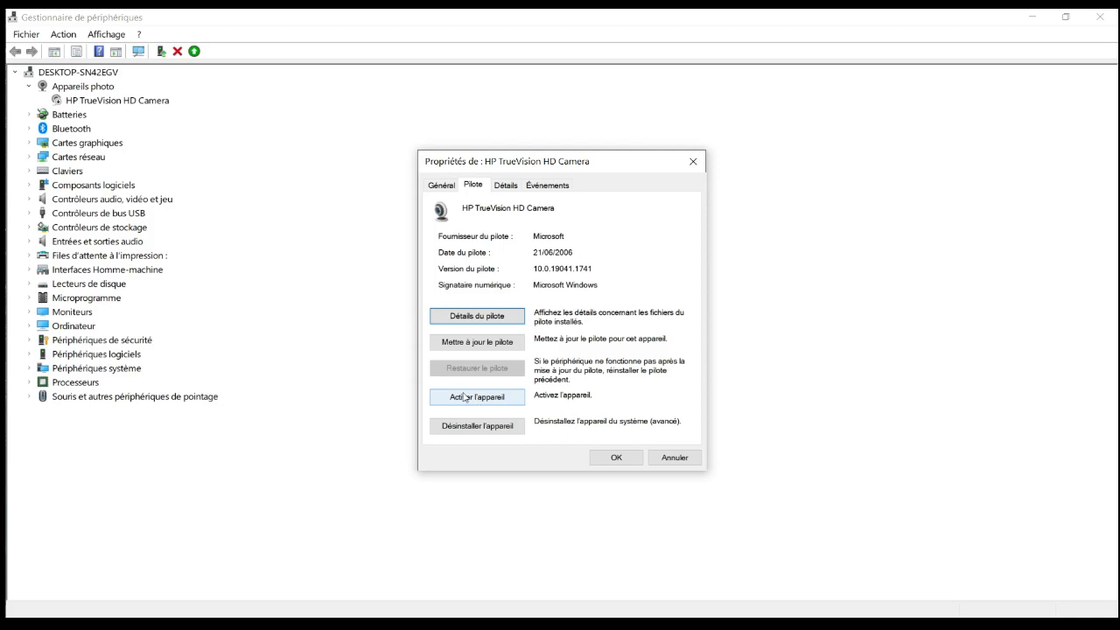
{"action": "left_click", "coordinate": [464, 399]}
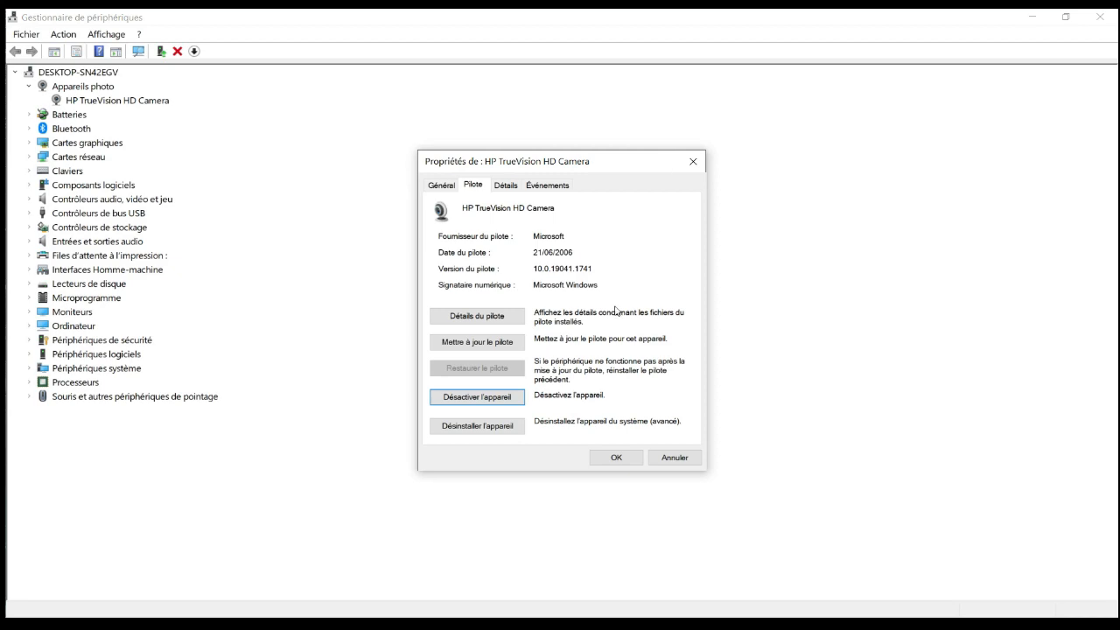
Step: Minimize the Gestionnaire de périphériques, search Windows for "camera" and open the Caméra app to test it
{"action": "left_click", "coordinate": [1033, 17]}
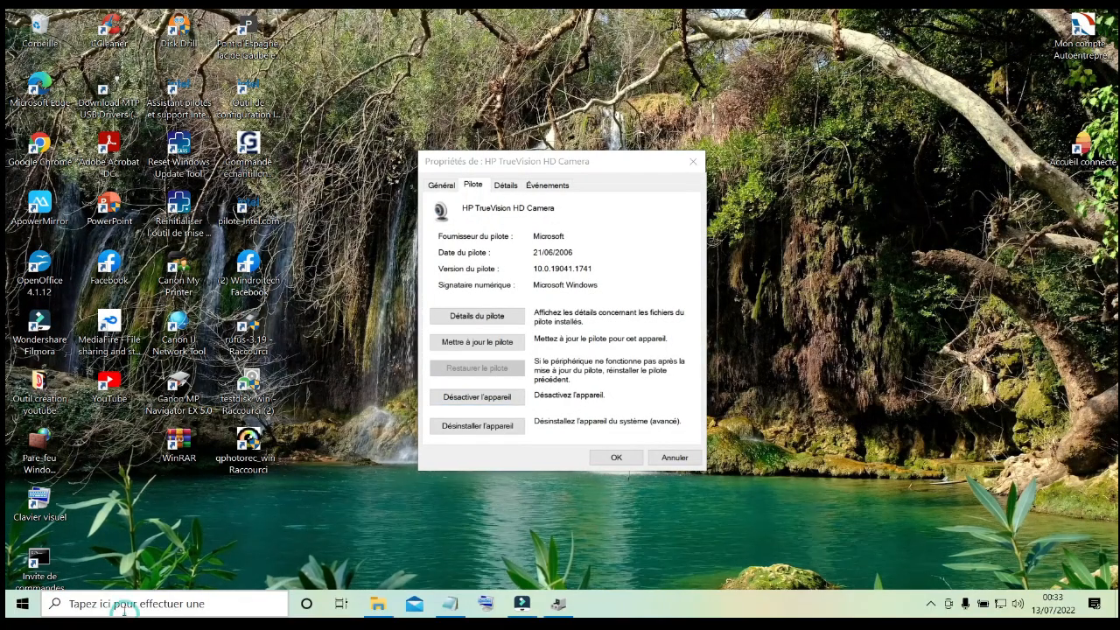
{"action": "left_click", "coordinate": [134, 603]}
{"action": "type", "text": "camera"}
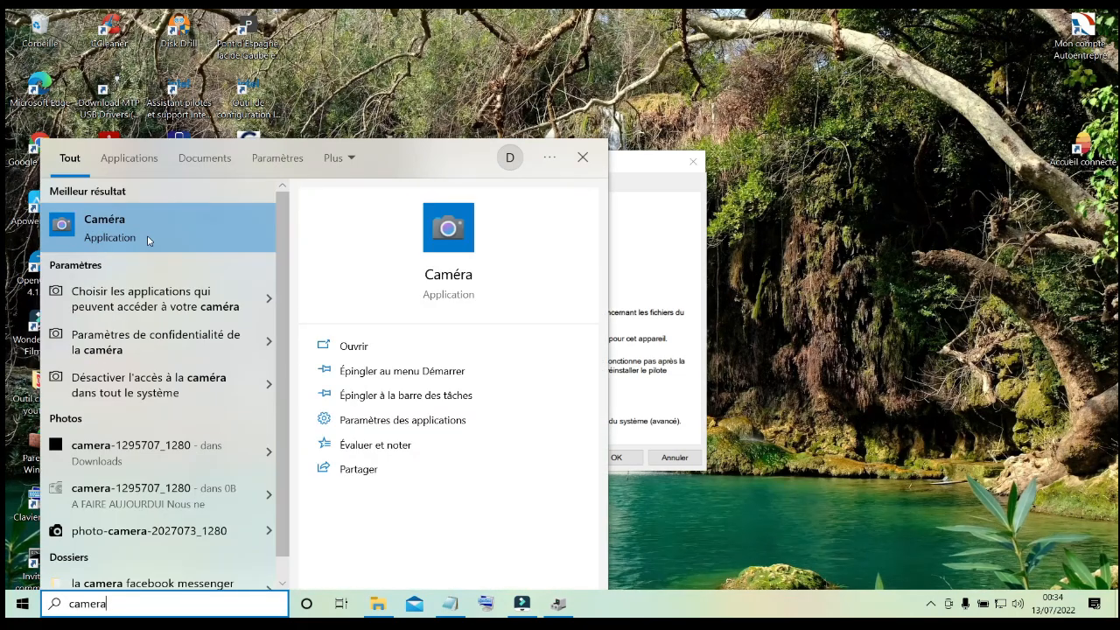
{"action": "key", "text": "Return"}
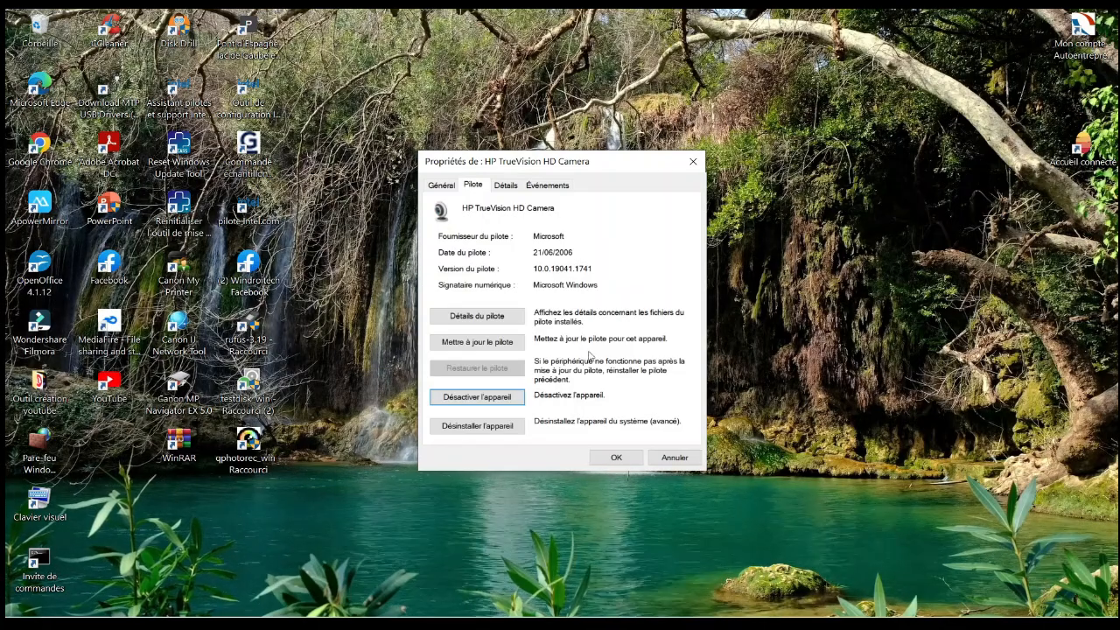
Step: Uninstall the HP TrueVision HD Camera device and reinstall it by scanning for hardware changes
{"action": "left_click_drag", "start_coordinate": [563, 163], "coordinate": [701, 208]}
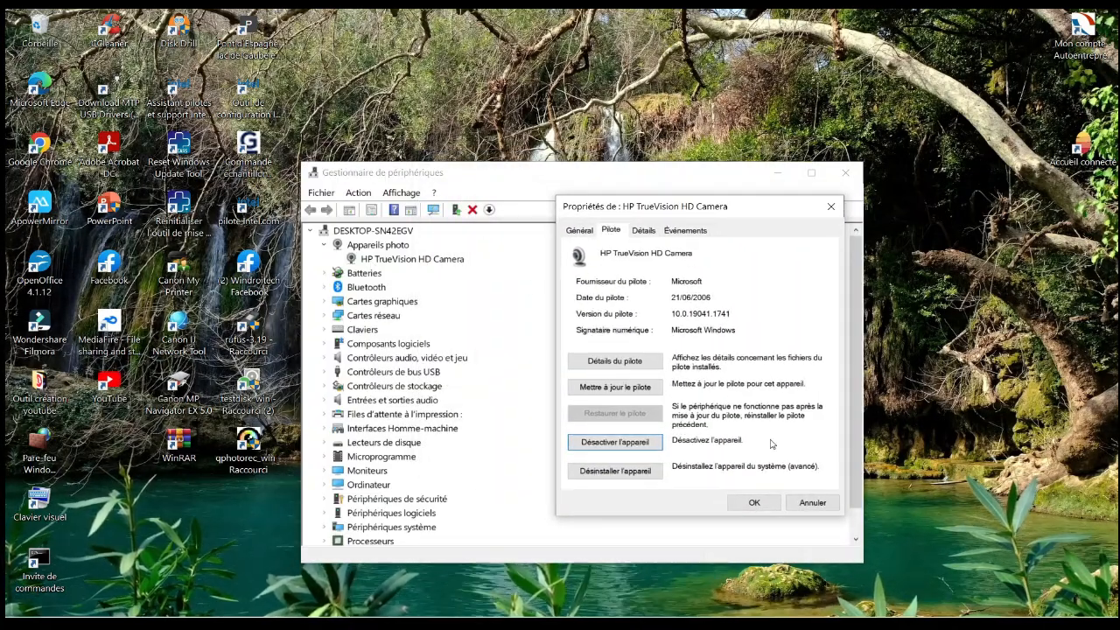
{"action": "left_click", "coordinate": [632, 473]}
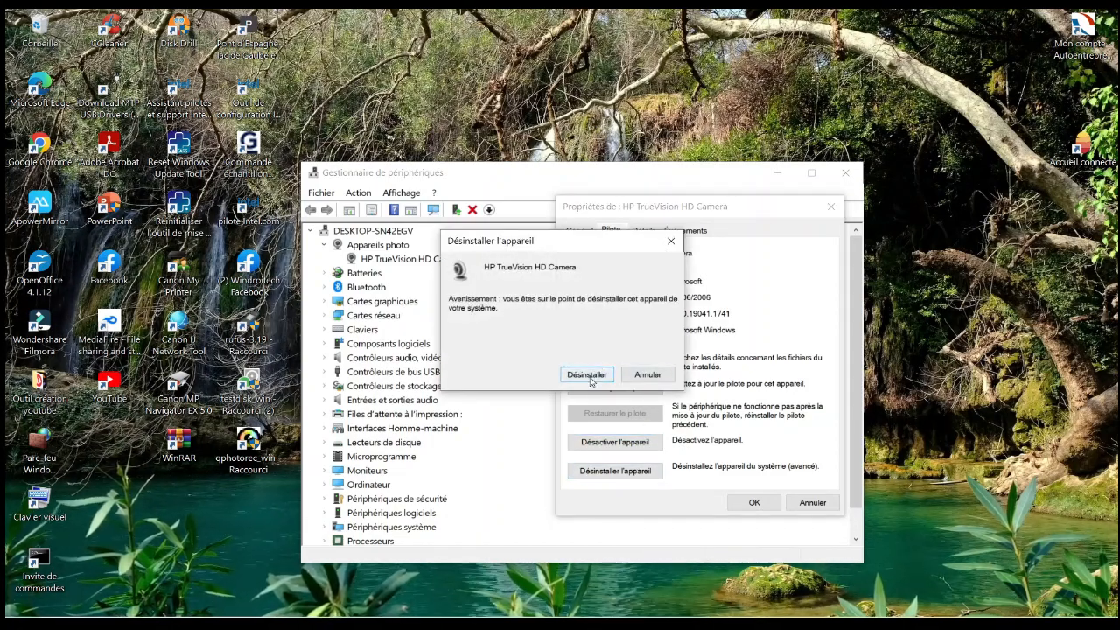
{"action": "left_click", "coordinate": [590, 376]}
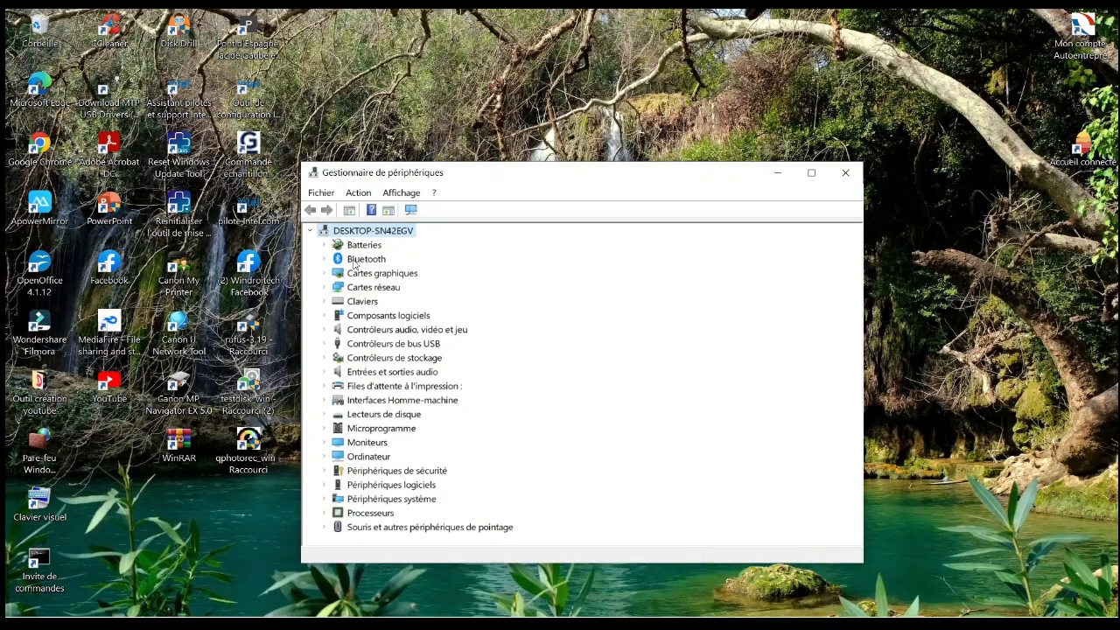
{"action": "left_click", "coordinate": [411, 211]}
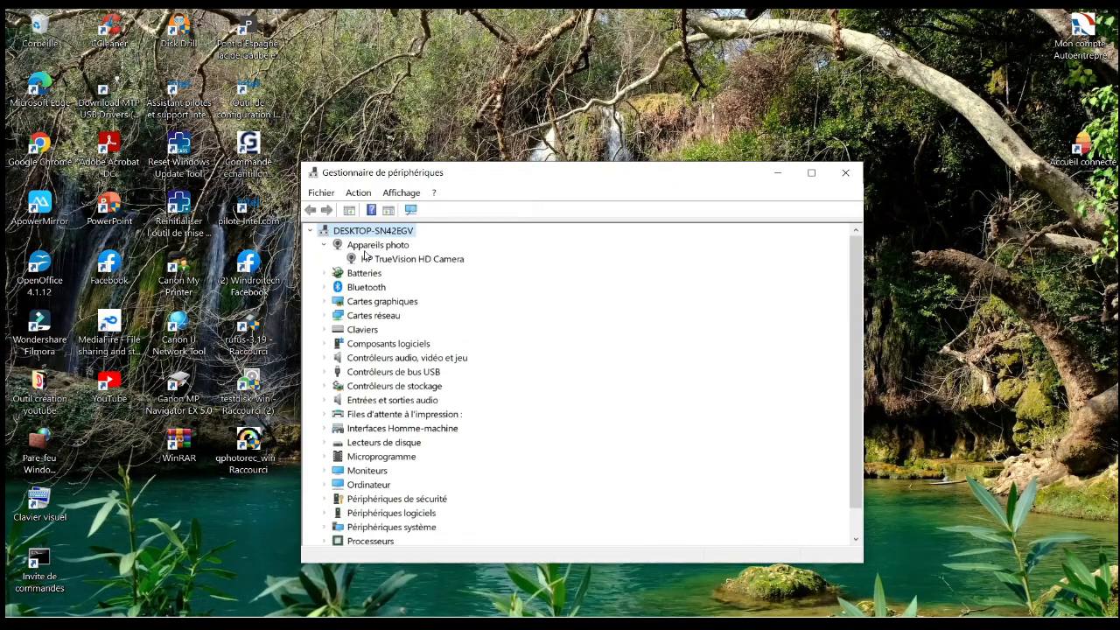
{"action": "double_click", "coordinate": [386, 261]}
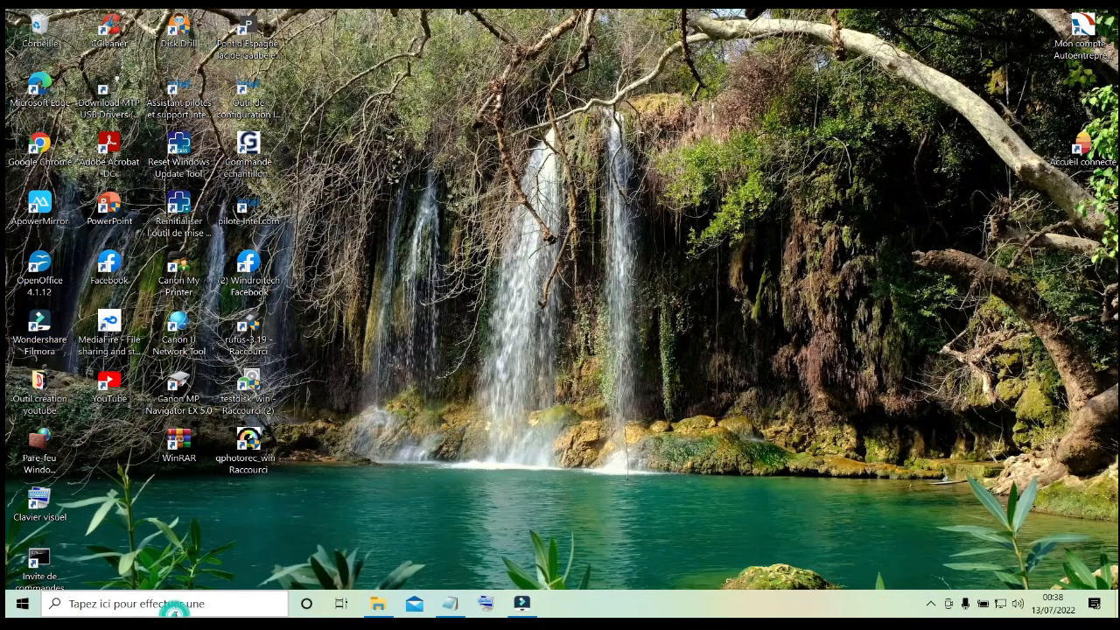
Step: Open the Invite de commandes as administrator and run "msdt.exe -id DeviceDiagnostic"
{"action": "left_click", "coordinate": [175, 607]}
{"action": "type", "text": "cmd"}
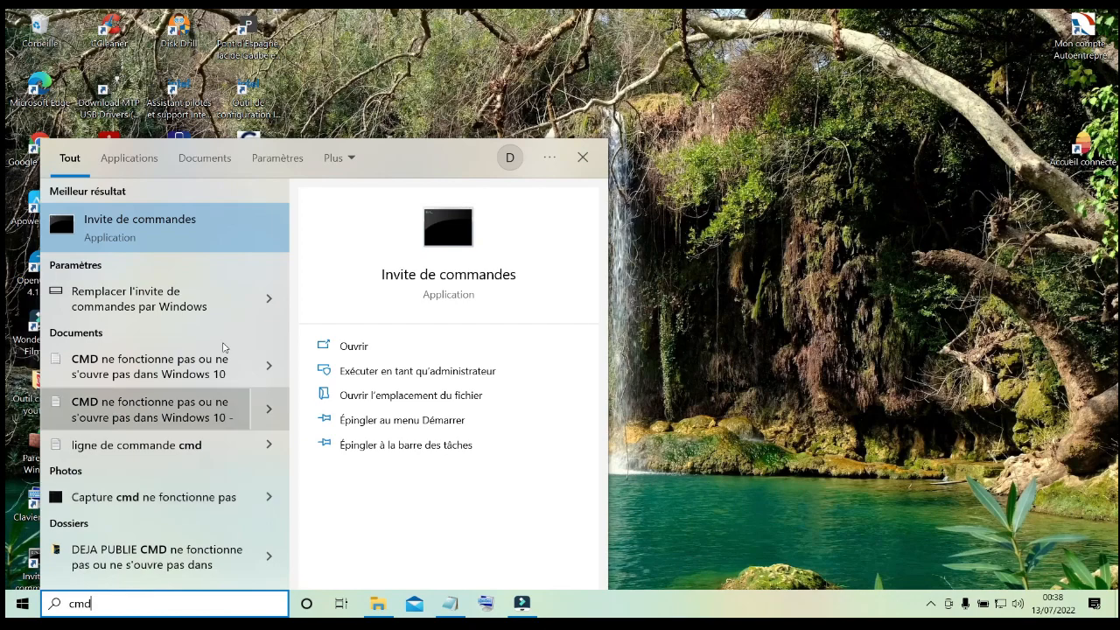
{"action": "right_click", "coordinate": [176, 225]}
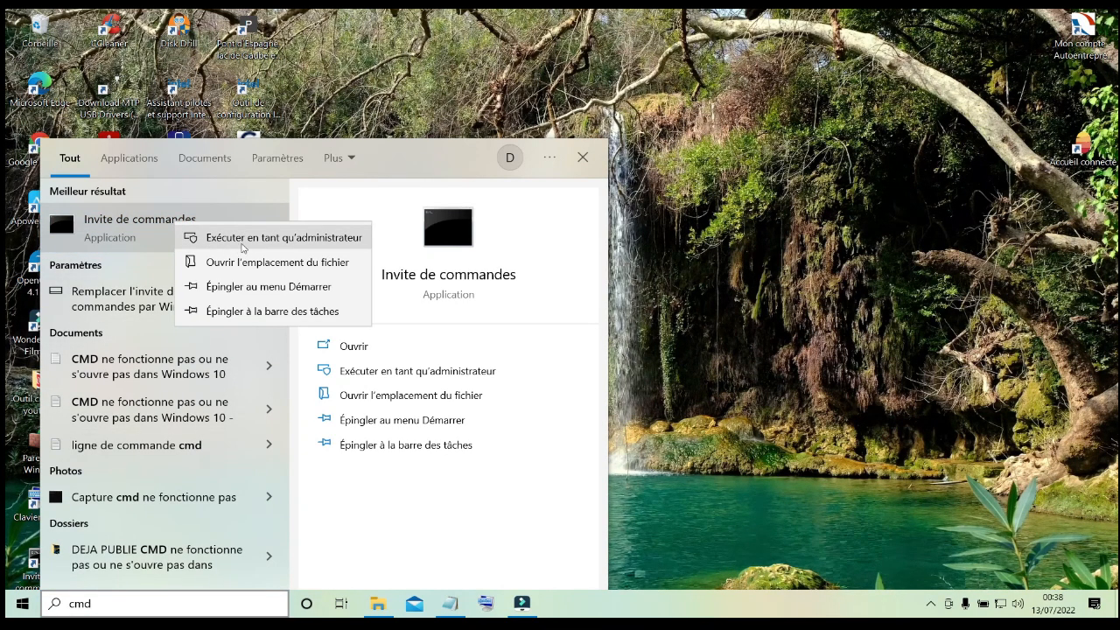
{"action": "left_click", "coordinate": [394, 376]}
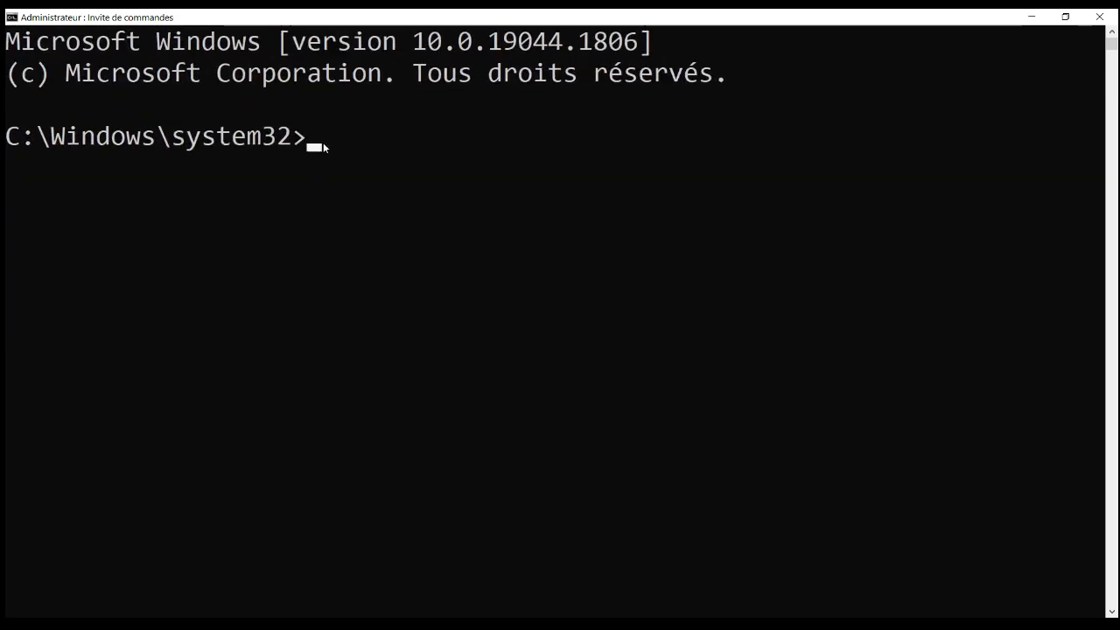
{"action": "type", "text": "msdt.exe -id DeviceDiagnostic"}
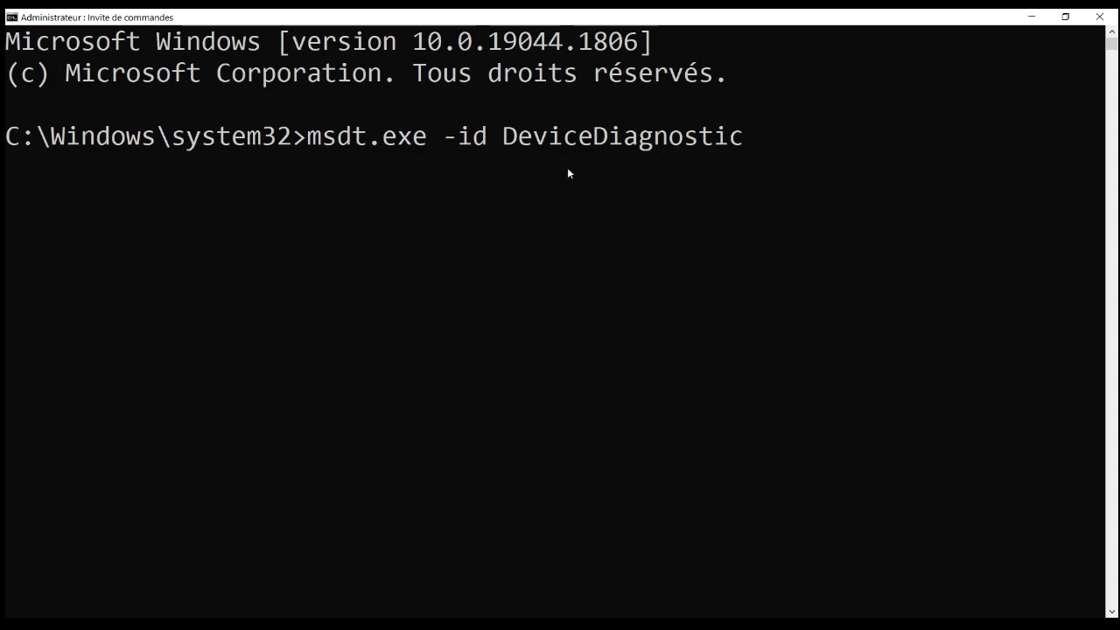
{"action": "key", "text": "Return"}
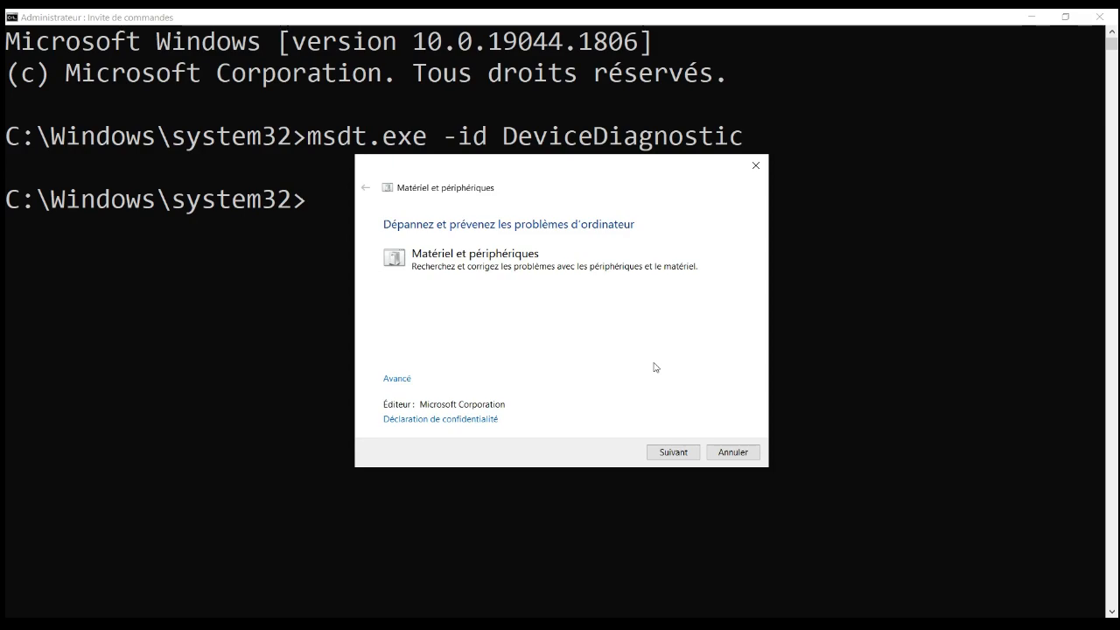
Step: Troubleshoot the disabled HP TrueVision HD Camera, apply the Windows Update repair with automatic driver search activated, and close the troubleshooter
{"action": "left_click", "coordinate": [678, 451]}
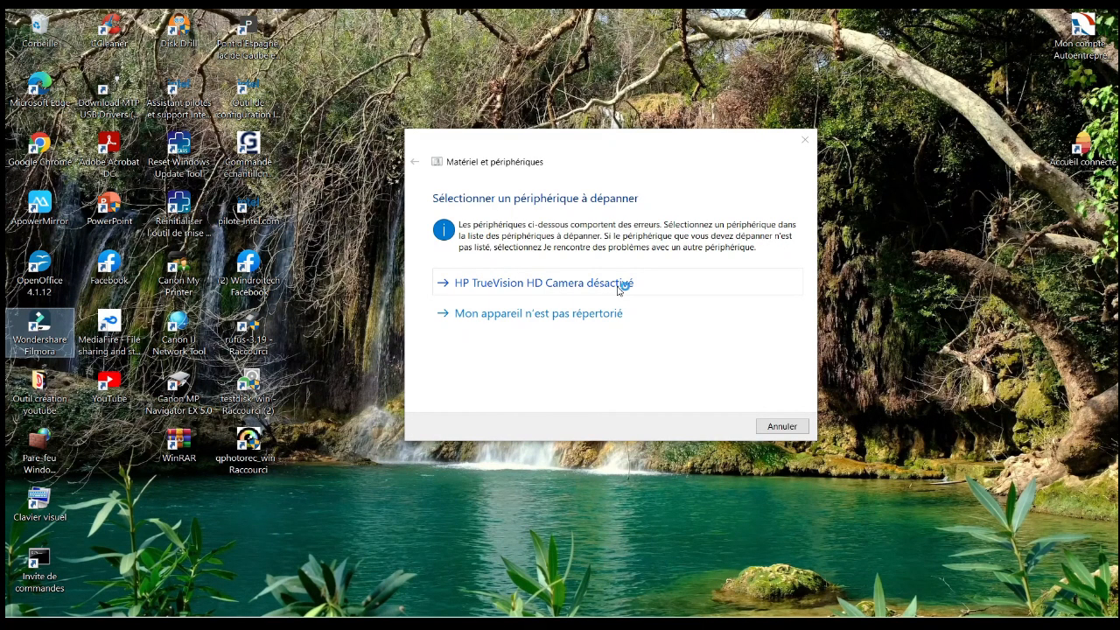
{"action": "left_click", "coordinate": [541, 285]}
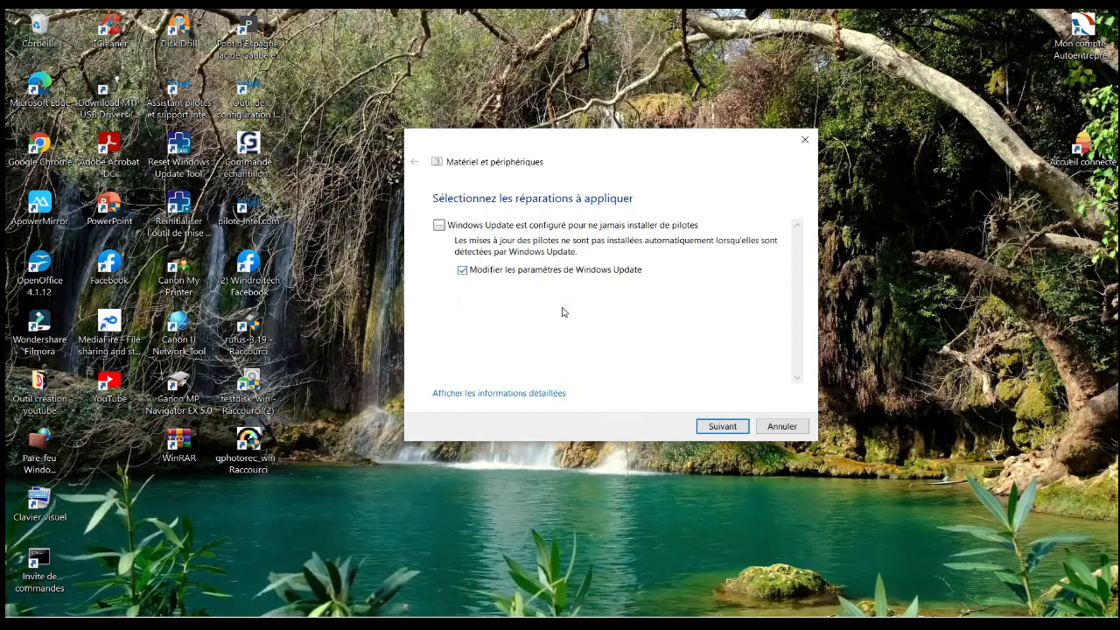
{"action": "key", "text": "Return"}
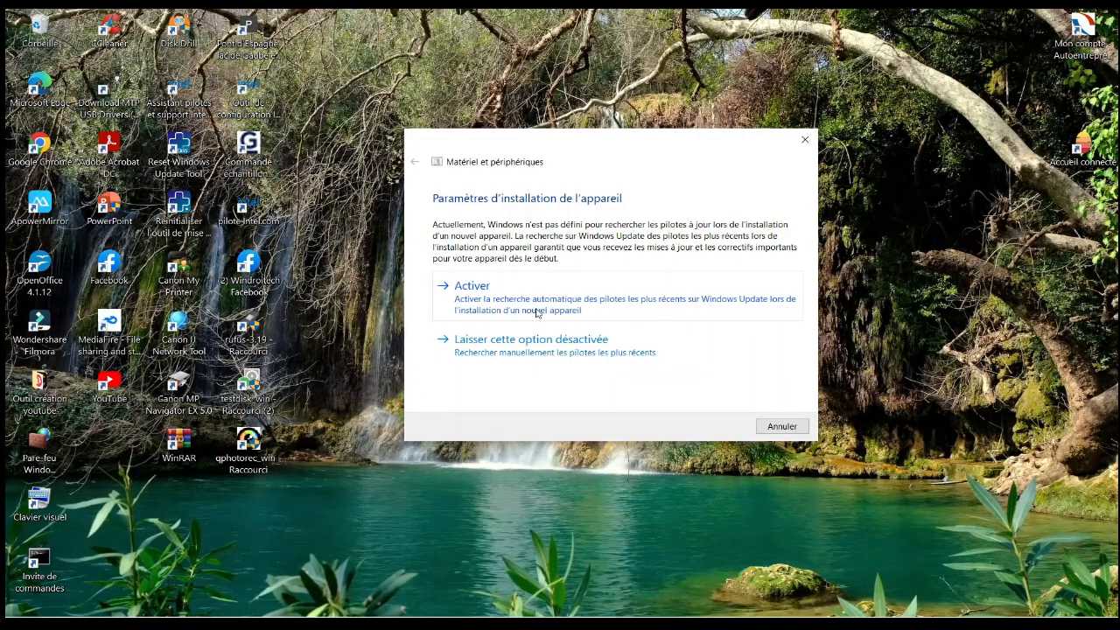
{"action": "left_click", "coordinate": [467, 296]}
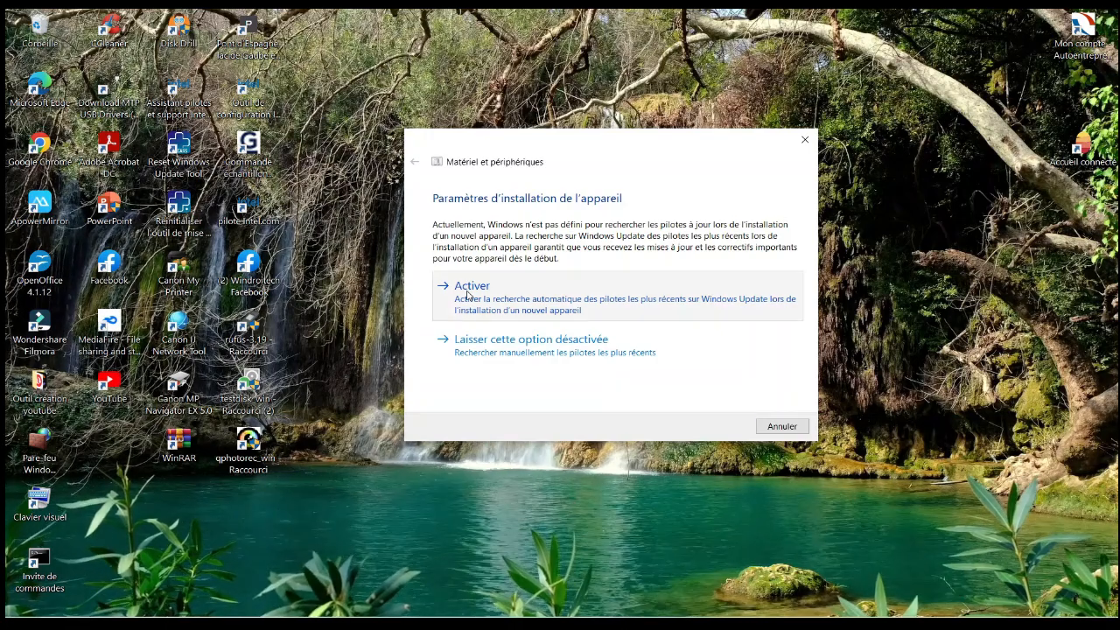
{"action": "mouse_move", "coordinate": [503, 280]}
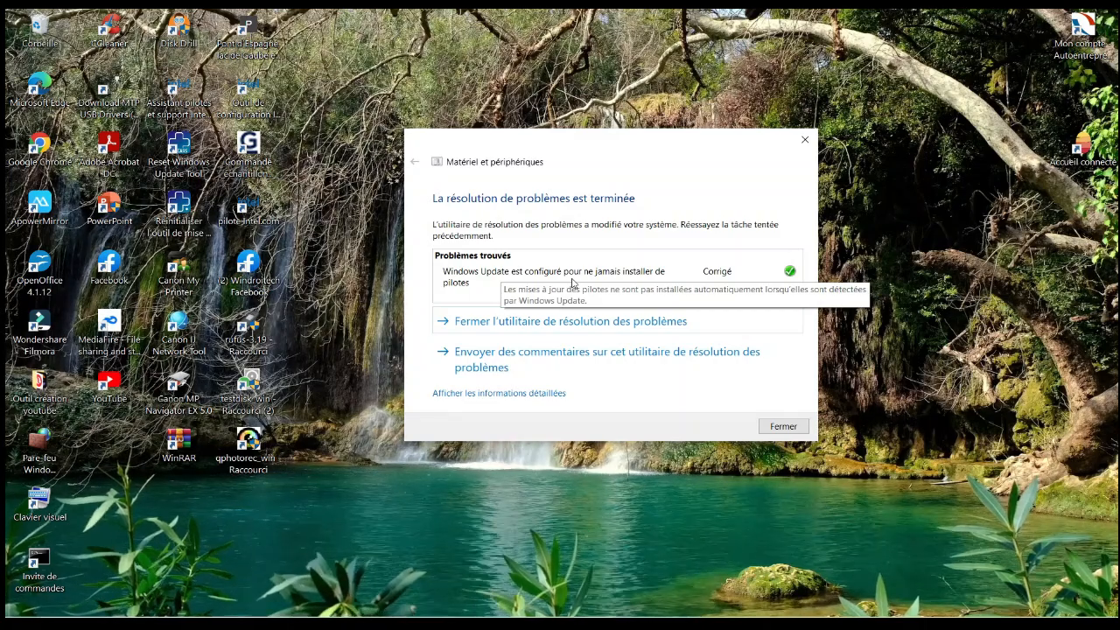
{"action": "left_click", "coordinate": [560, 321]}
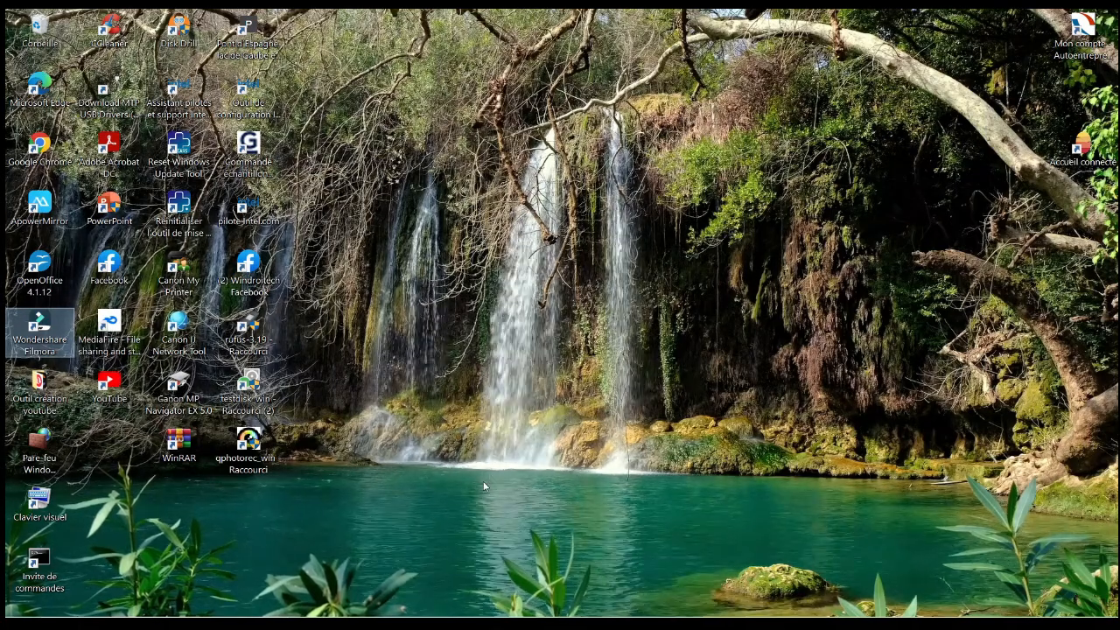
Step: Open the Panneau de configuration through Windows search, search it for "depanner" and open Résolution des problèmes
{"action": "left_click", "coordinate": [192, 611]}
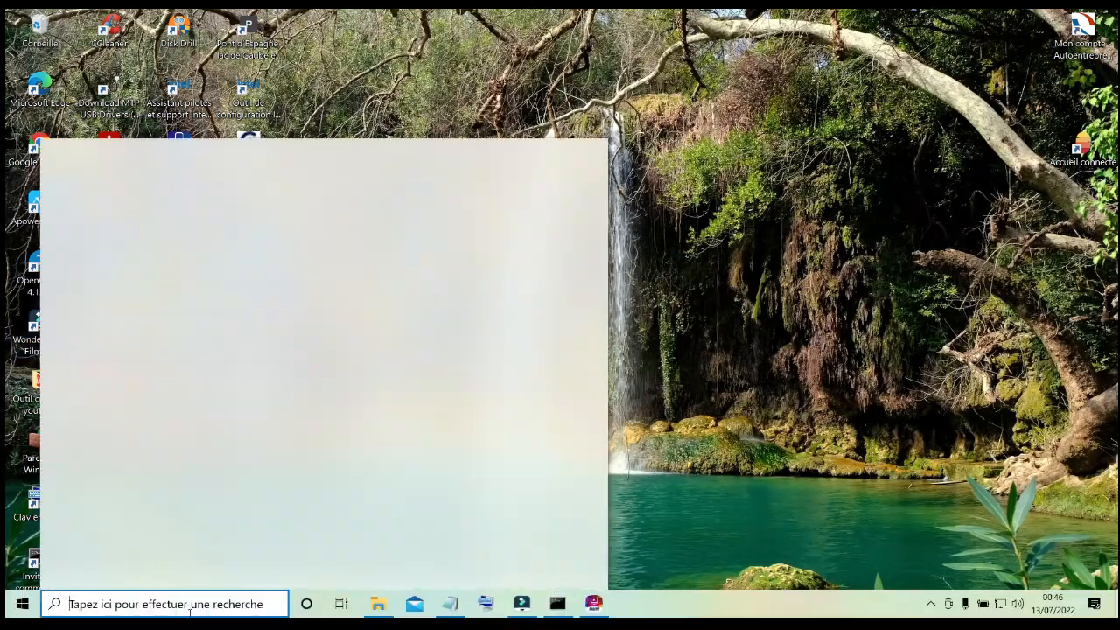
{"action": "type", "text": "panneau de co"}
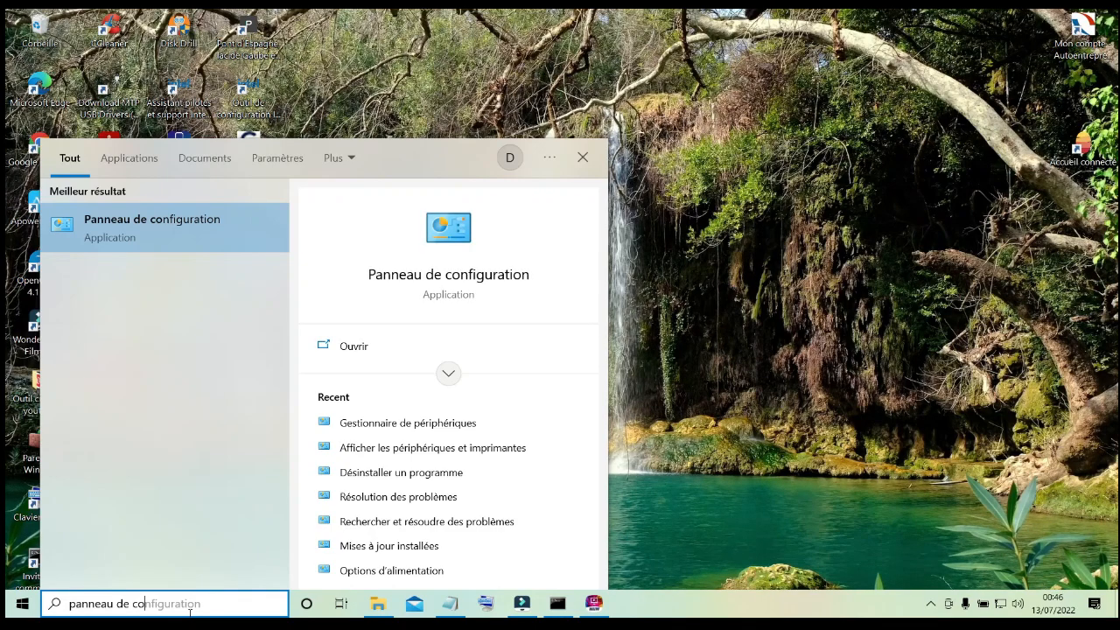
{"action": "left_click", "coordinate": [142, 229]}
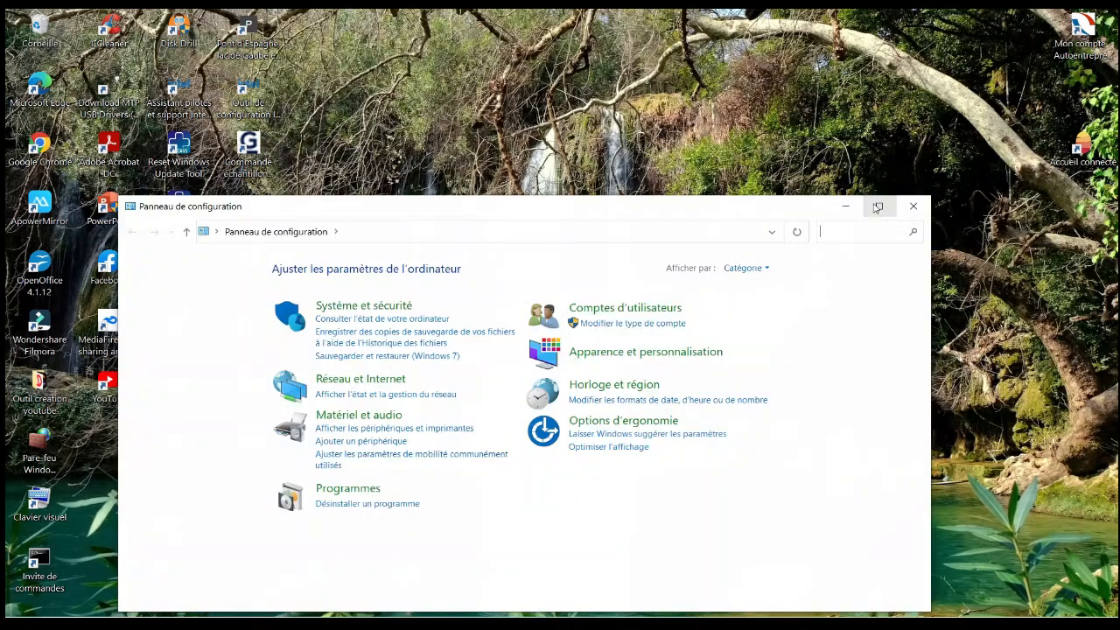
{"action": "left_click", "coordinate": [877, 208]}
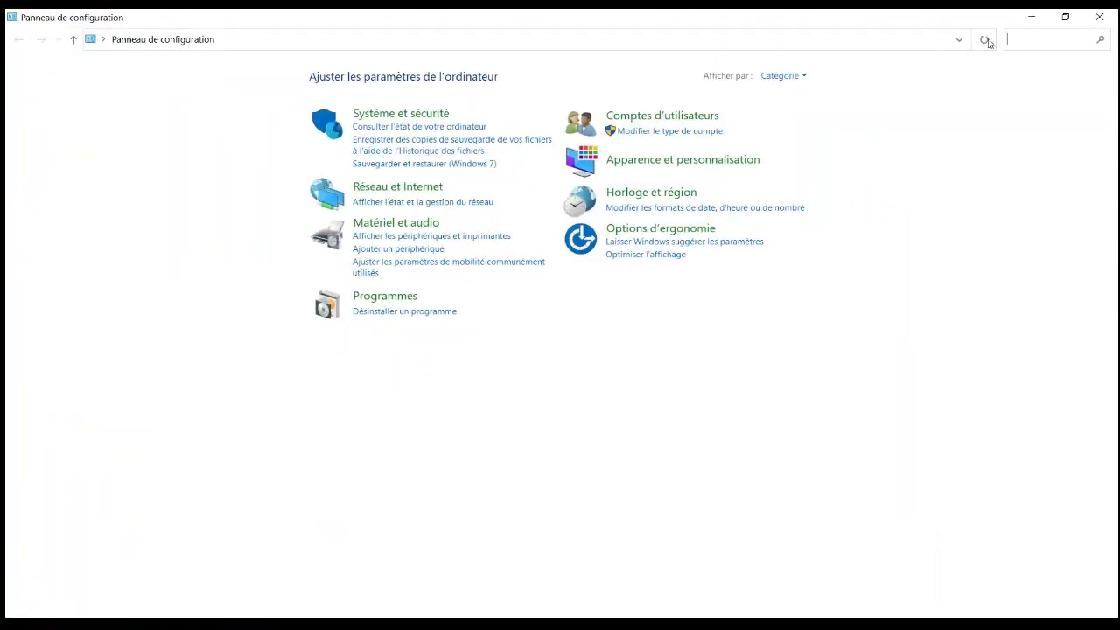
{"action": "left_click", "coordinate": [1019, 41]}
{"action": "type", "text": "depan"}
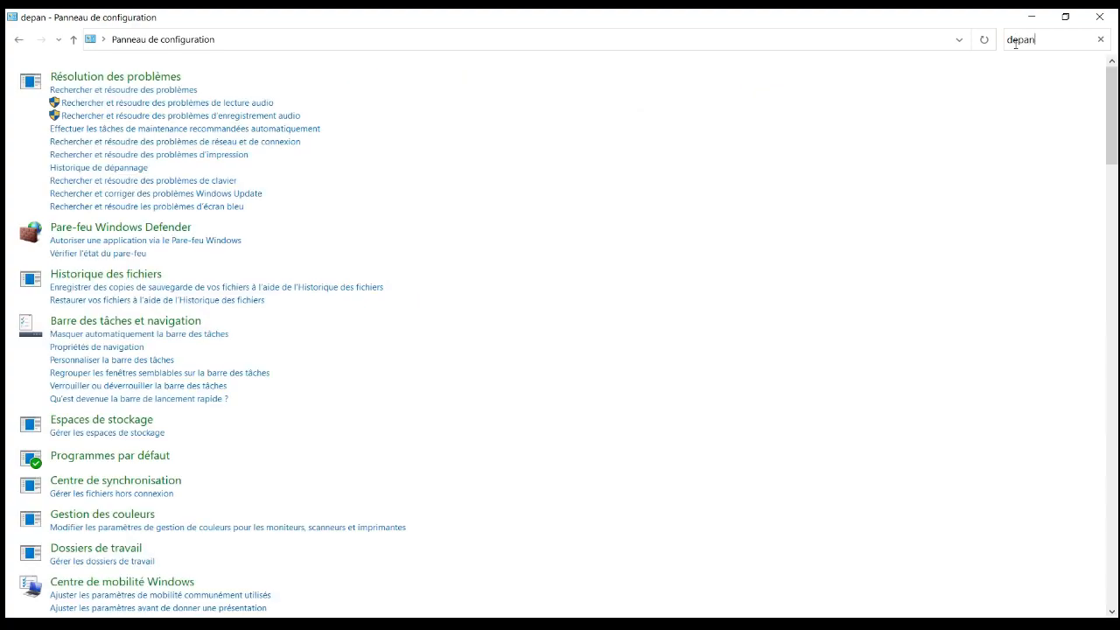
{"action": "type", "text": "ner"}
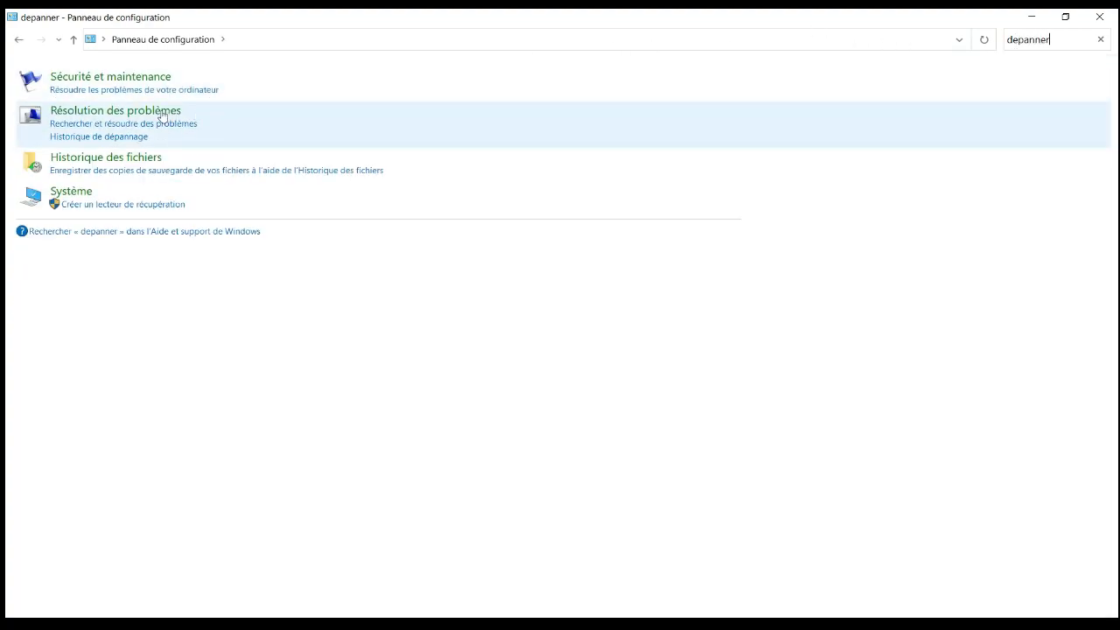
{"action": "left_click", "coordinate": [132, 112]}
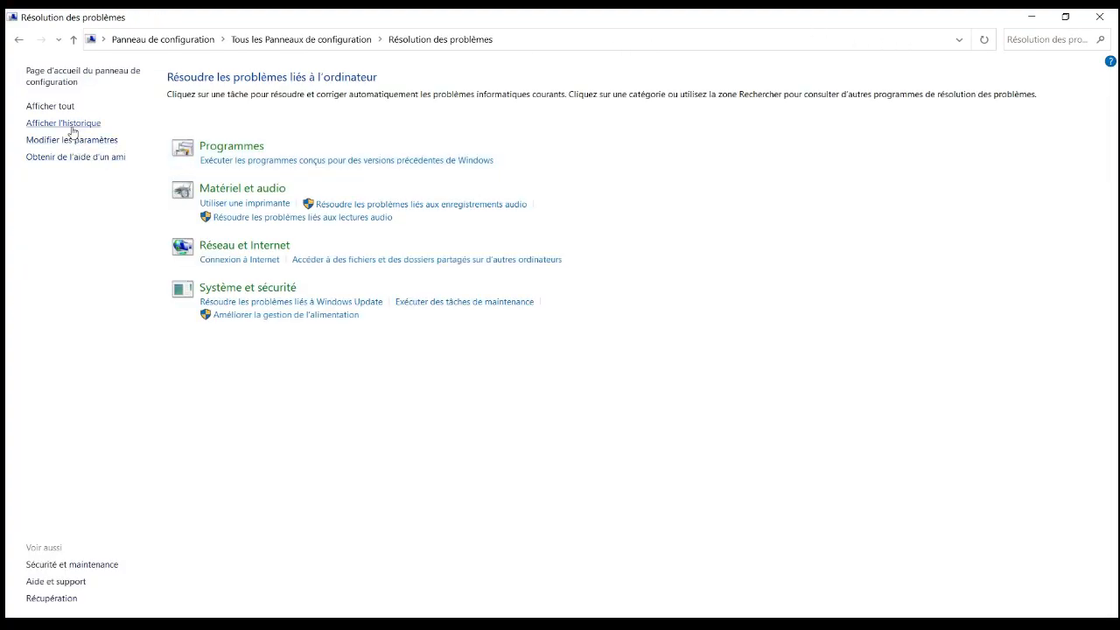
Step: Show all troubleshooting categories and start problem detection for Applications du Windows Store
{"action": "left_click", "coordinate": [56, 108]}
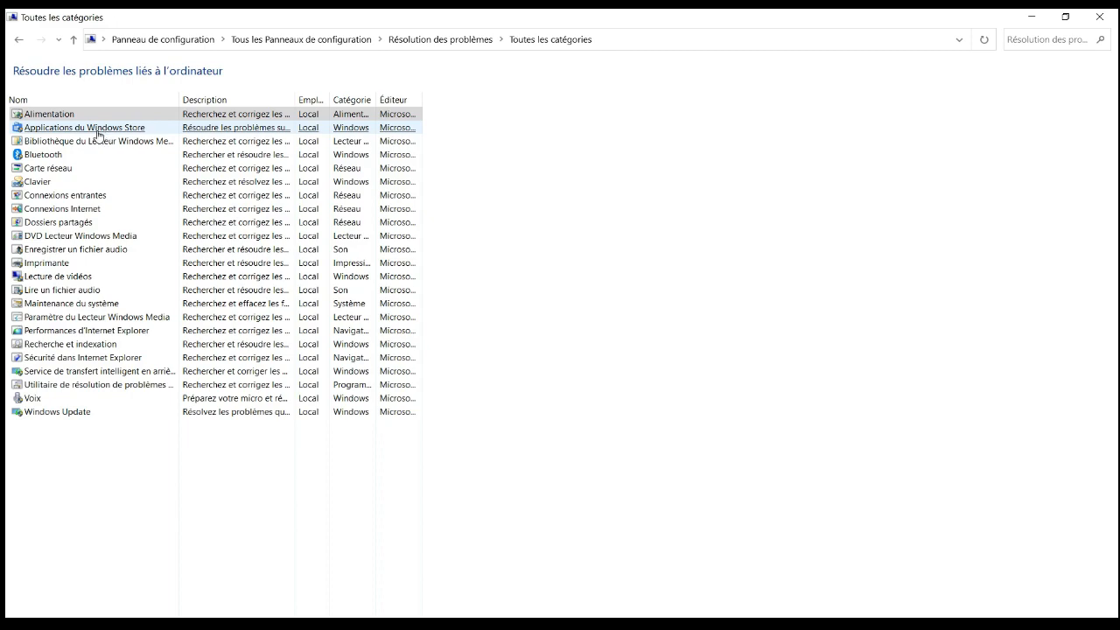
{"action": "left_click", "coordinate": [96, 129]}
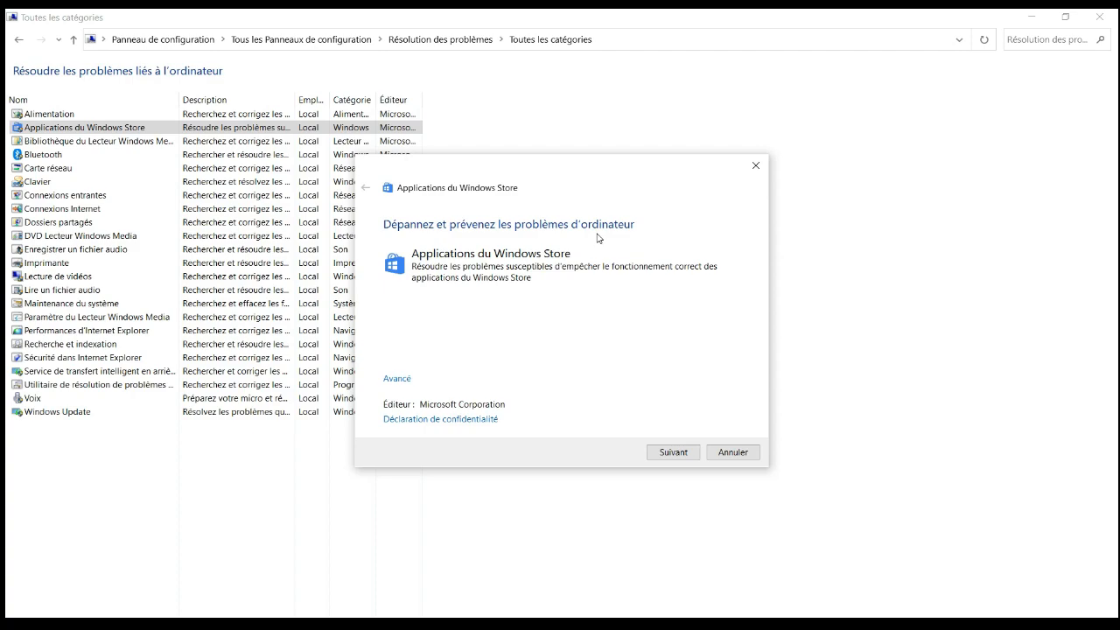
{"action": "left_click", "coordinate": [674, 452]}
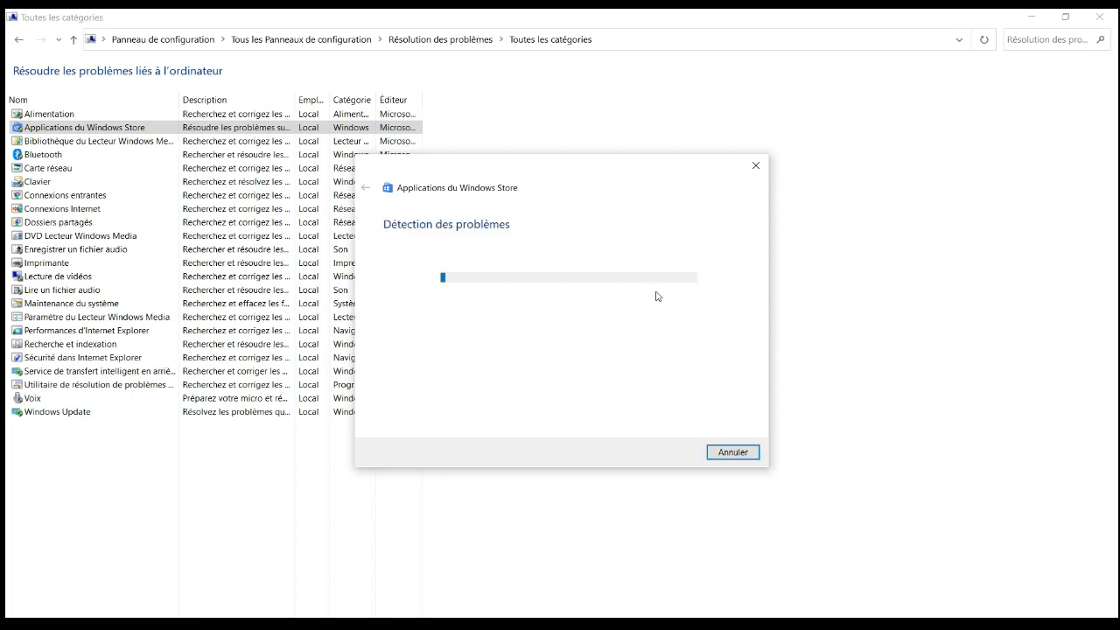